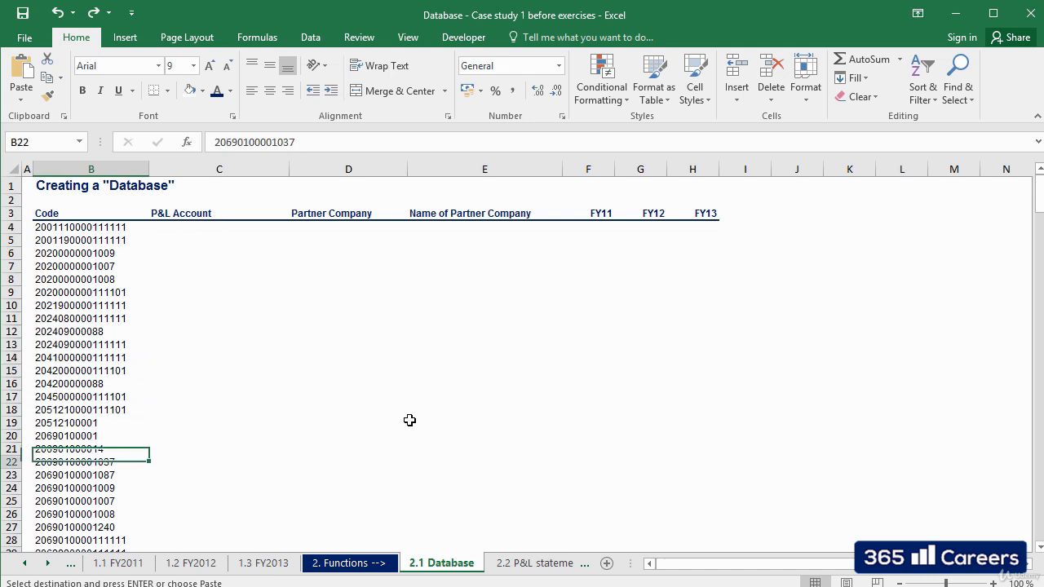
# Look through the list of codes in the Code column of the 2.1 Database sheet.
pyautogui.press('Down')
pyautogui.press('Down')
pyautogui.press('Down')
pyautogui.press('Down')
pyautogui.press('Down')
pyautogui.press('Down')
pyautogui.press('Down')
pyautogui.press('Down')
pyautogui.press('Down')
pyautogui.press('Down')
pyautogui.press('Down')
pyautogui.press('Down')
pyautogui.press('Down')
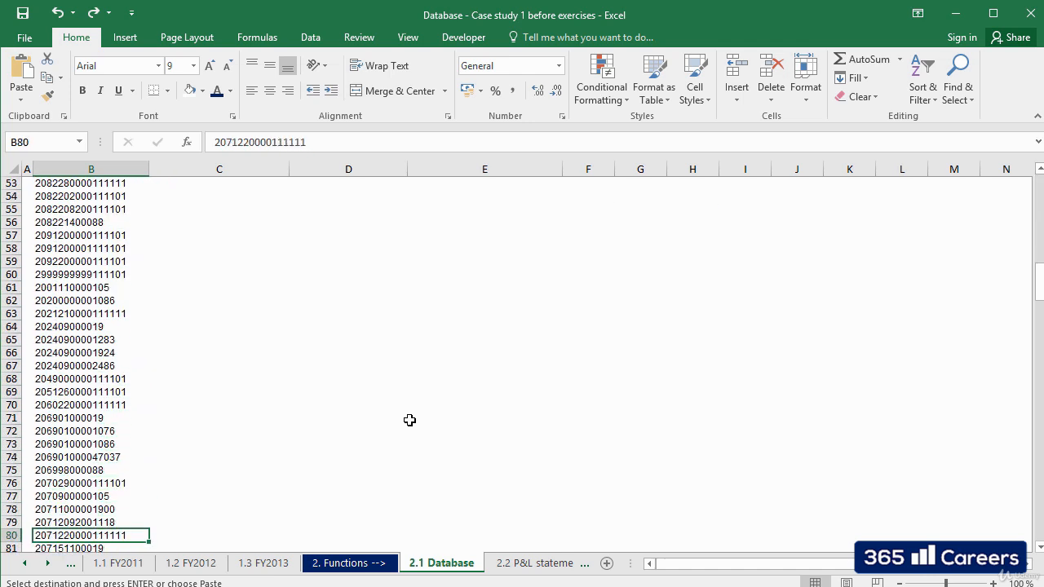
pyautogui.hotkey('ctrl', 'Up')
pyautogui.press('Up')
pyautogui.press('Up')
pyautogui.press('Down')
pyautogui.press('Down')
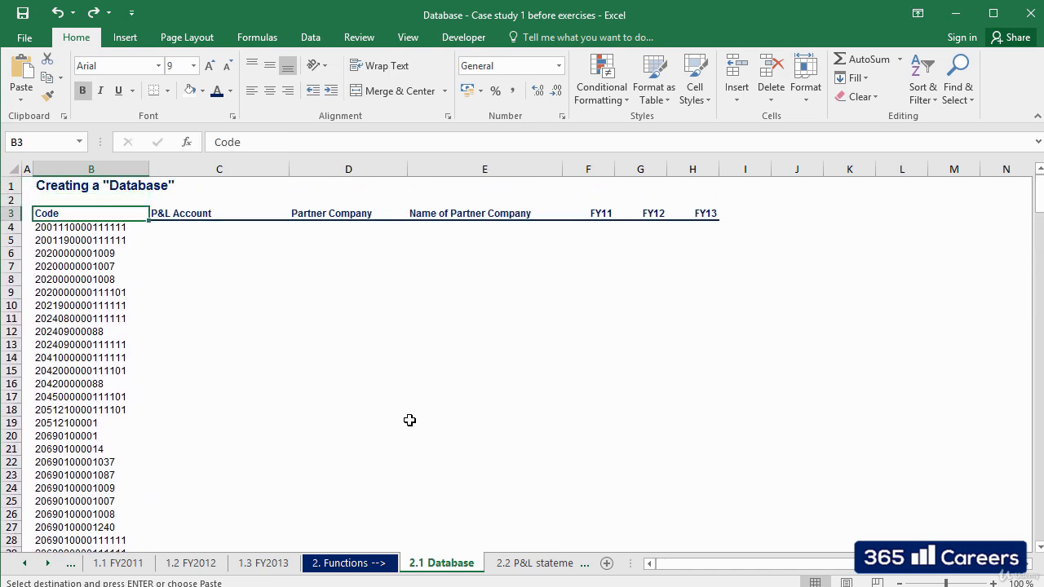
# Review the database headers from P&L Account through Partner Company and Name of Partner Company to FY11, FY12 and FY13.
pyautogui.press('Right')
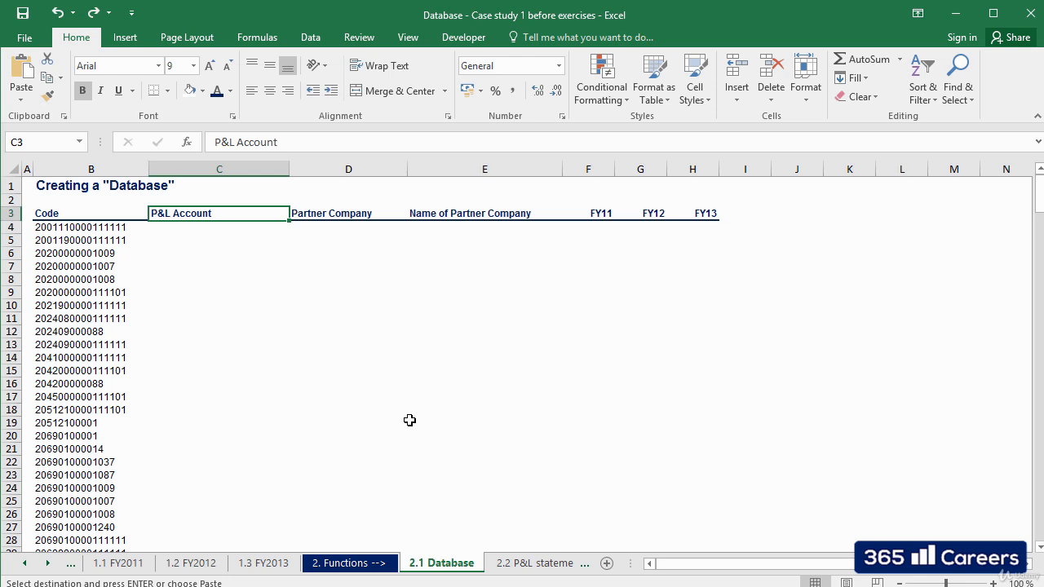
pyautogui.press('Right')
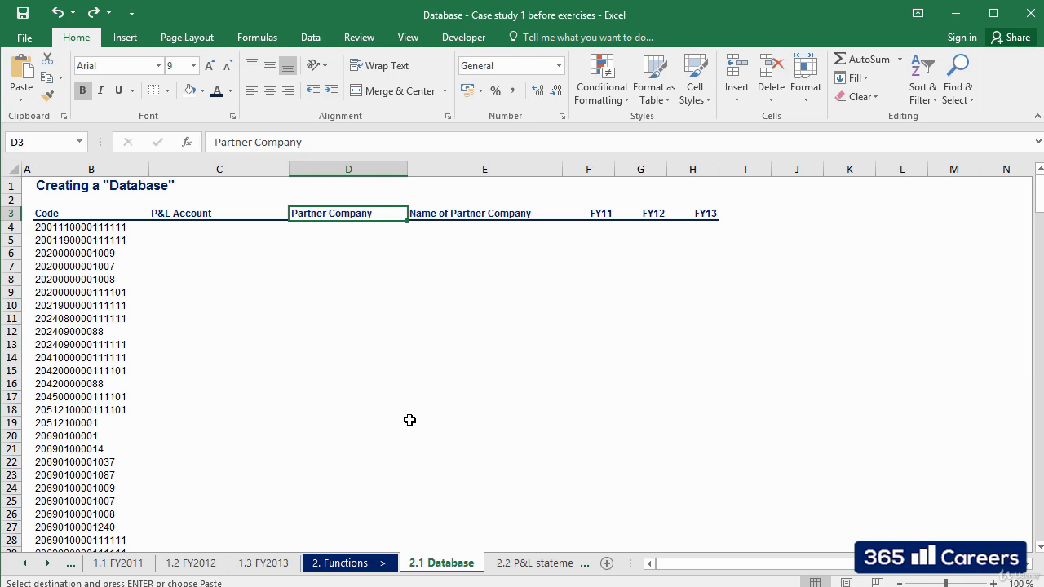
pyautogui.press('Right')
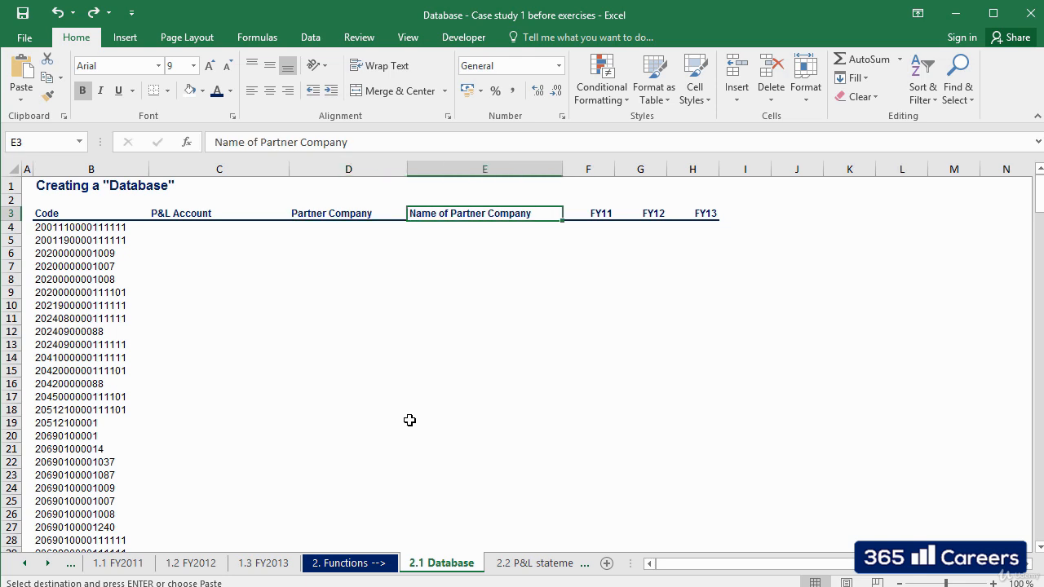
pyautogui.press('Right')
pyautogui.hotkey('shift', 'Right')
pyautogui.hotkey('shift', 'Right')
pyautogui.press('Down')
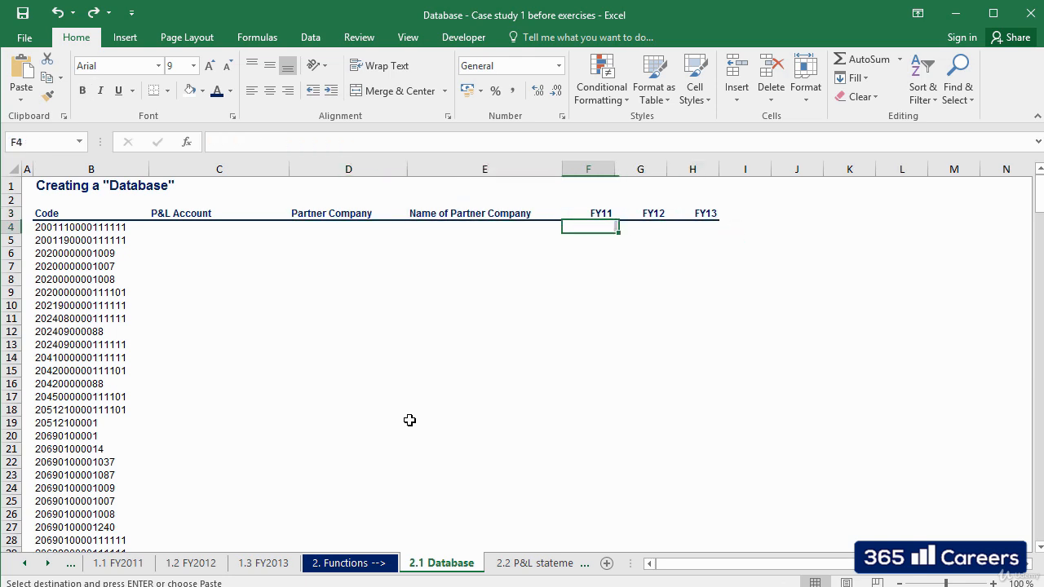
pyautogui.press('Up')
pyautogui.press('Down')
pyautogui.press('Left')
pyautogui.press('Left')
pyautogui.press('Left')
pyautogui.press('Left')
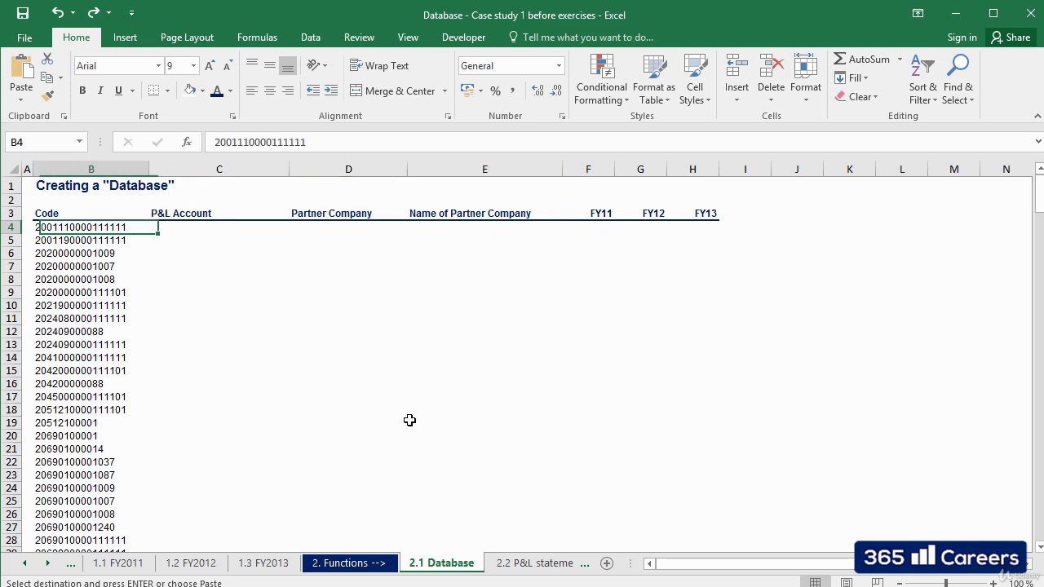
pyautogui.press('Right')
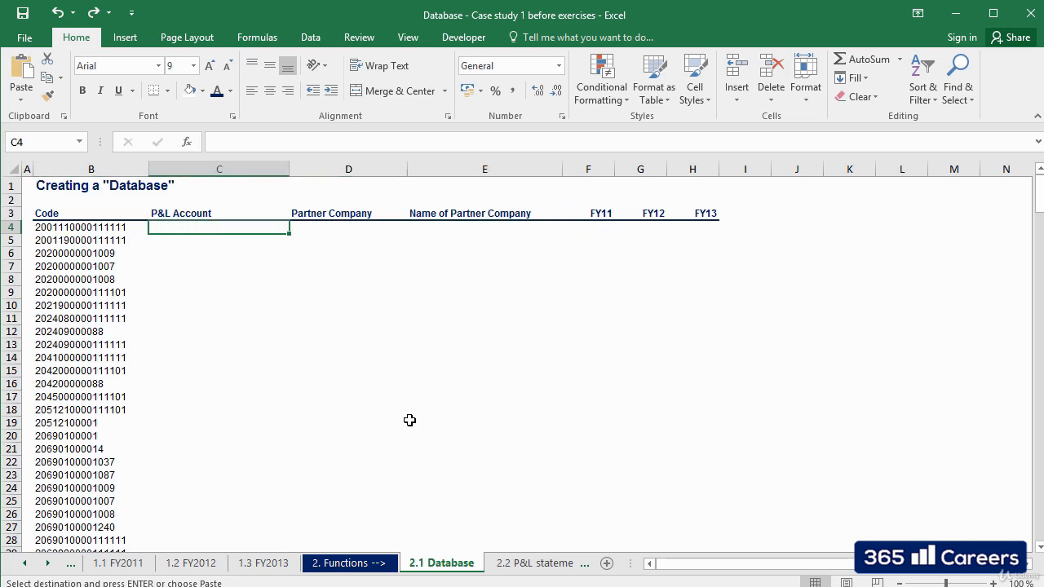
# Inspect the column order on the 1.1 FY2011 sheet, from P&L Account across to the Code column.
pyautogui.hotkey('ctrl', 'pageup')
pyautogui.hotkey('ctrl', 'pageup')
pyautogui.hotkey('ctrl', 'pageup')
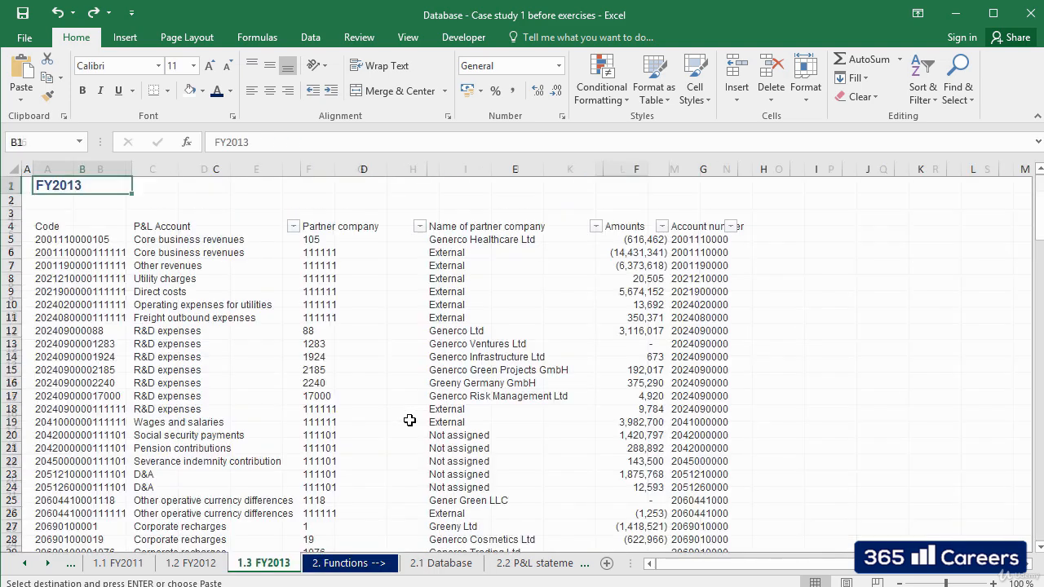
pyautogui.press('Down')
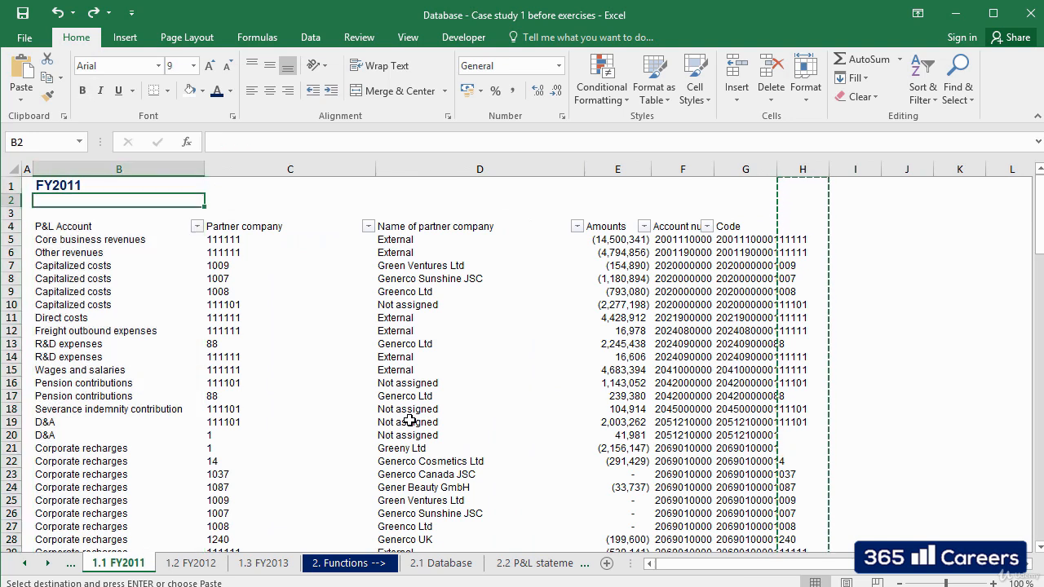
pyautogui.press('Escape')
pyautogui.press('Down')
pyautogui.press('Down')
pyautogui.press('Right')
pyautogui.press('Right')
pyautogui.press('Right')
pyautogui.press('Right')
pyautogui.press('Right')
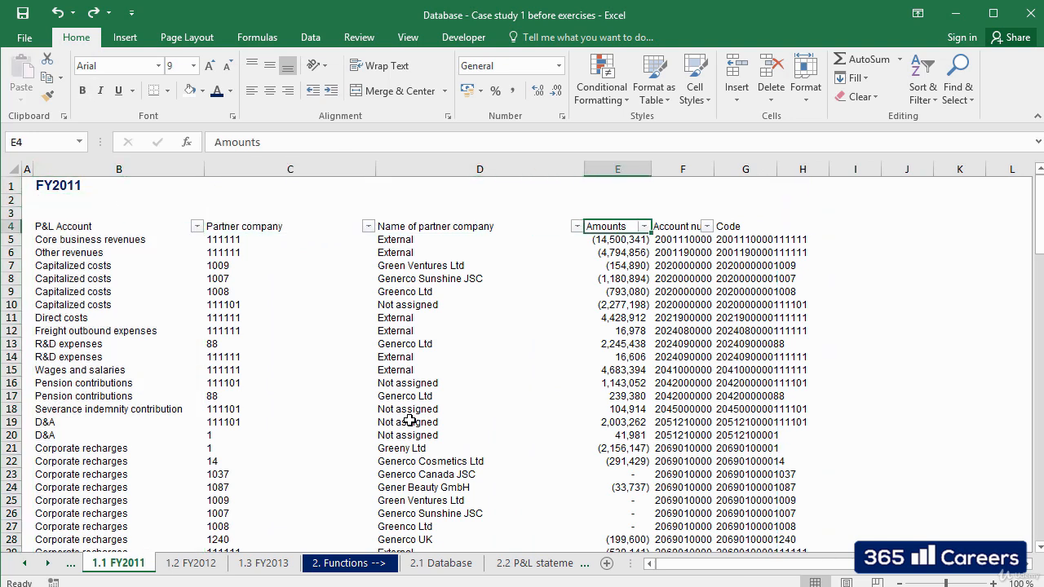
pyautogui.press('Down')
pyautogui.press('Down')
pyautogui.press('Down')
pyautogui.press('Down')
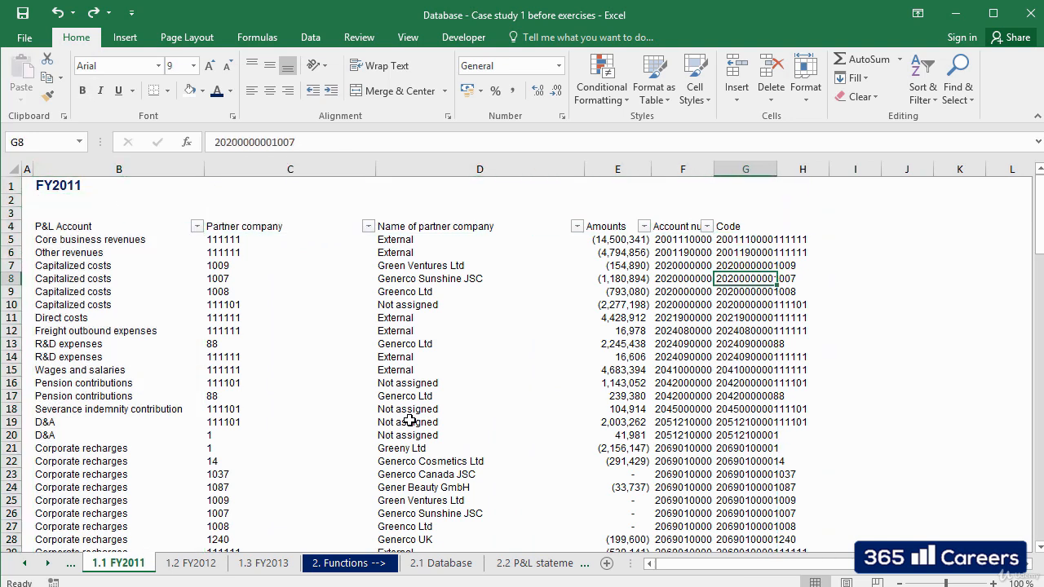
pyautogui.press('Up')
pyautogui.press('Up')
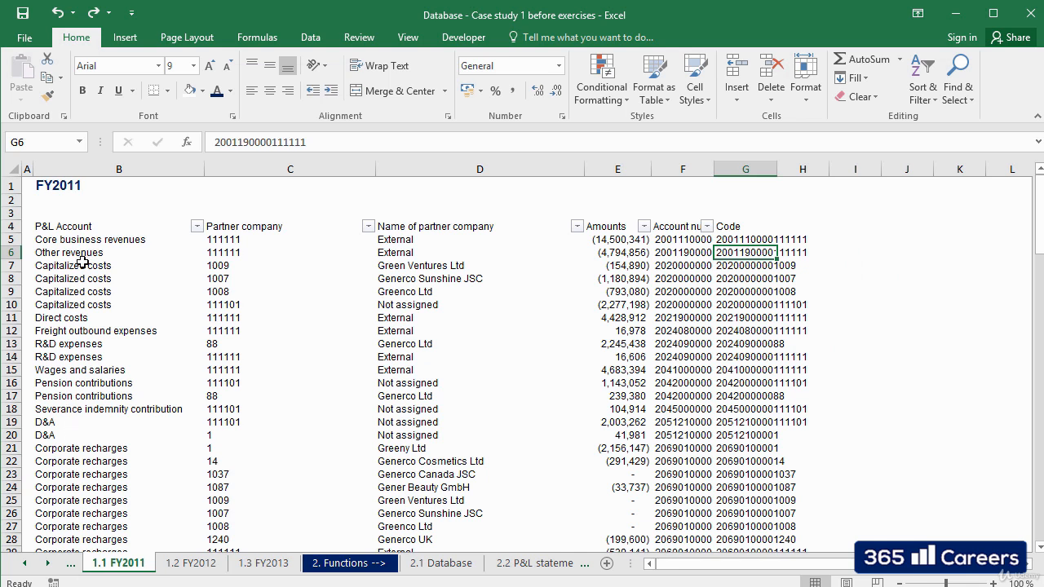
# Insert an empty column before the P&L Account column on the 1.1 FY2011 sheet.
pyautogui.click(82, 169)
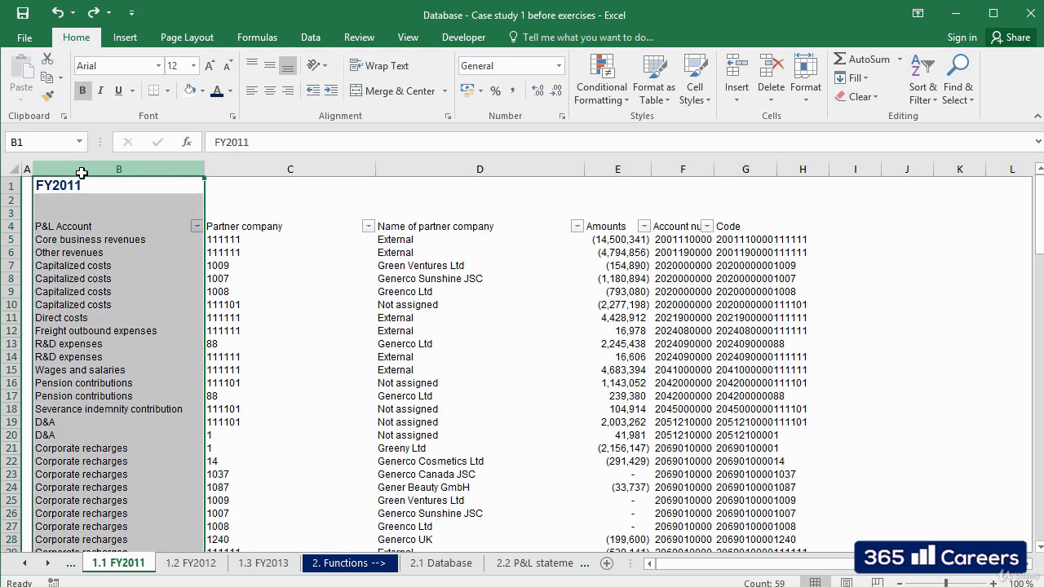
pyautogui.rightClick(82, 173)
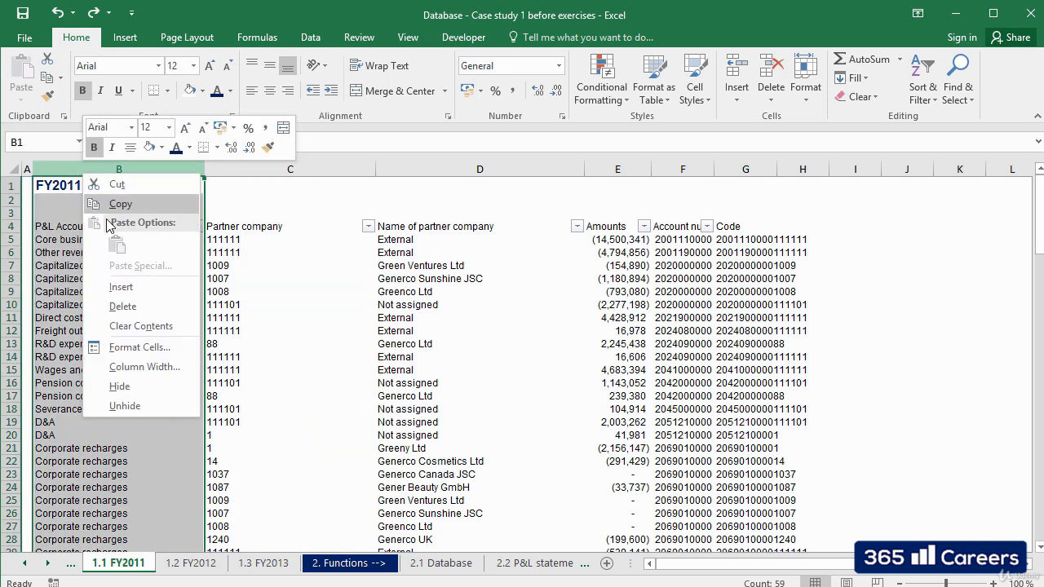
pyautogui.click(121, 288)
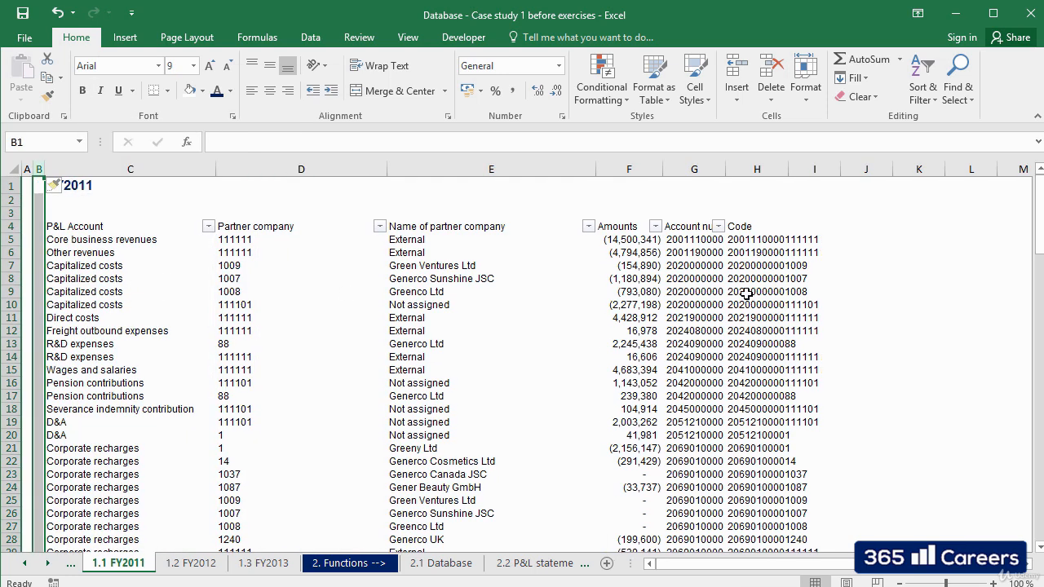
# Move the whole Code column from column H into the empty column B.
pyautogui.click(746, 292)
pyautogui.click(750, 226)
pyautogui.hotkey('ctrl', 'shift', 'Down')
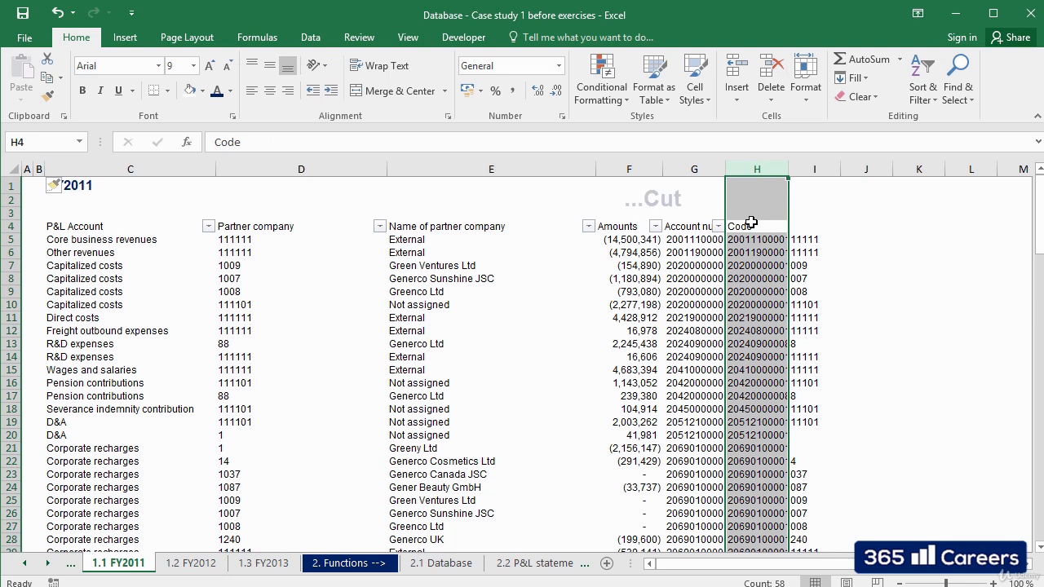
pyautogui.hotkey('ctrl', 'x')
pyautogui.press('Left')
pyautogui.press('Left')
pyautogui.press('Left')
pyautogui.press('Left')
pyautogui.press('Left')
pyautogui.press('Left')
pyautogui.hotkey('ctrl', 'space')
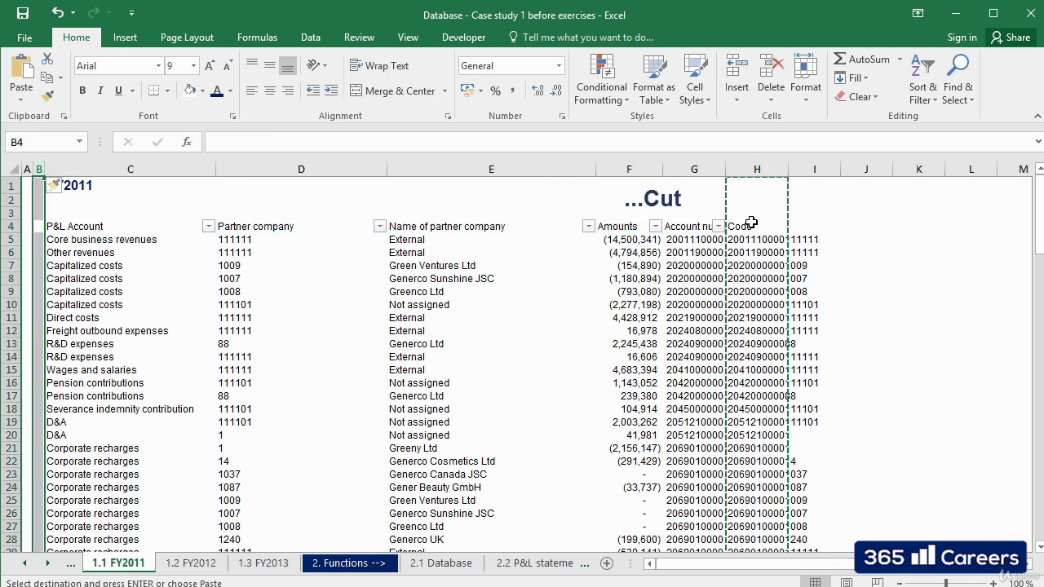
pyautogui.hotkey('ctrl', 'v')
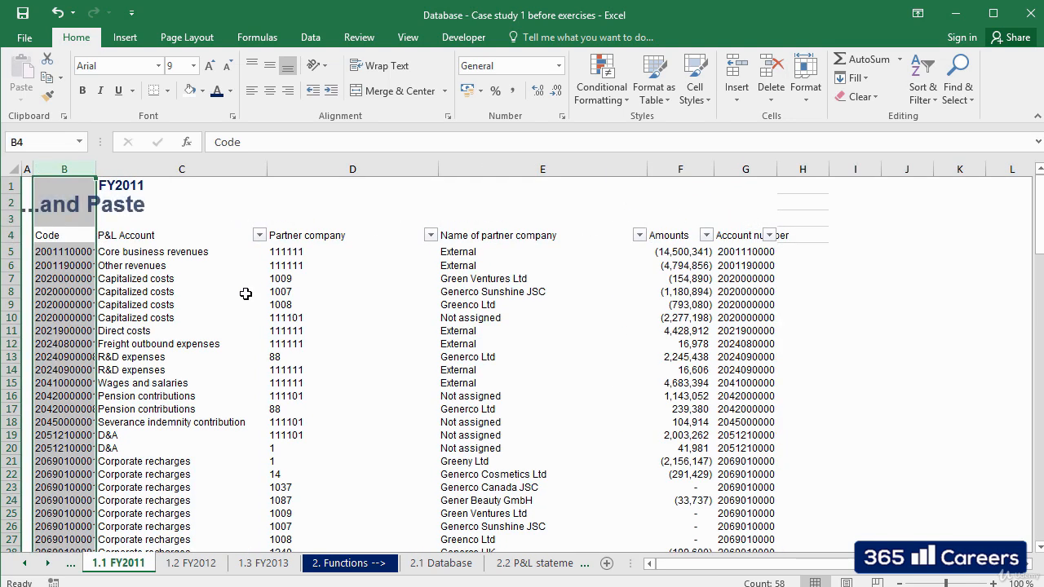
# Fit the width of column B so that the codes are fully readable.
pyautogui.click(171, 304)
pyautogui.click(73, 235)
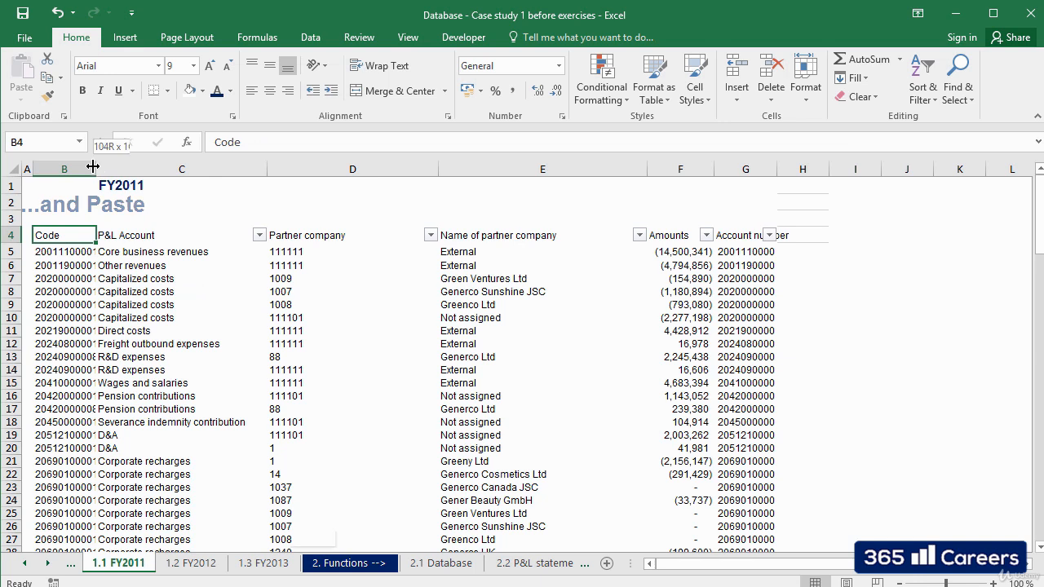
pyautogui.doubleClick(95, 169)
pyautogui.click(171, 330)
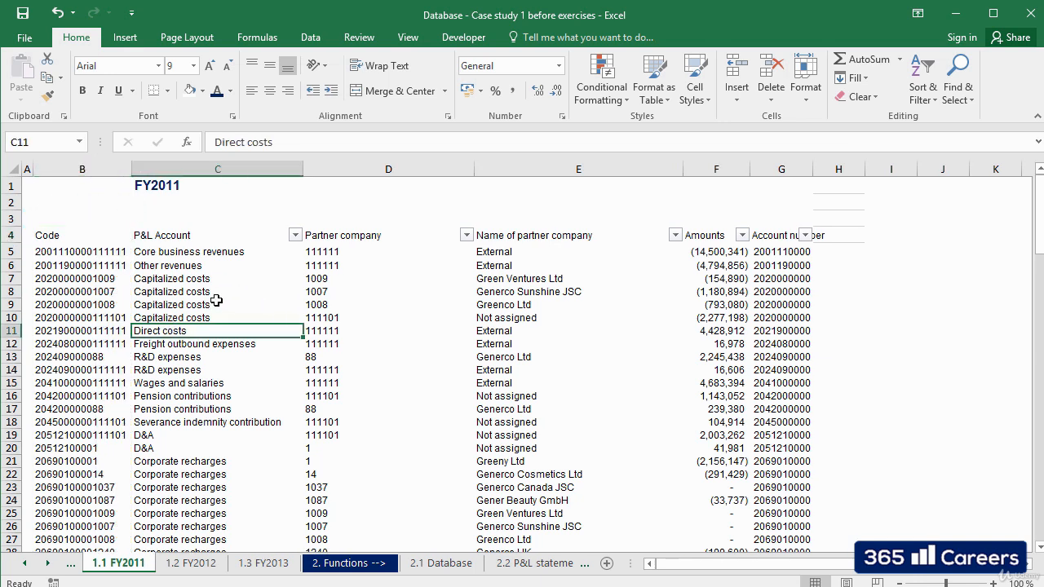
pyautogui.click(109, 293)
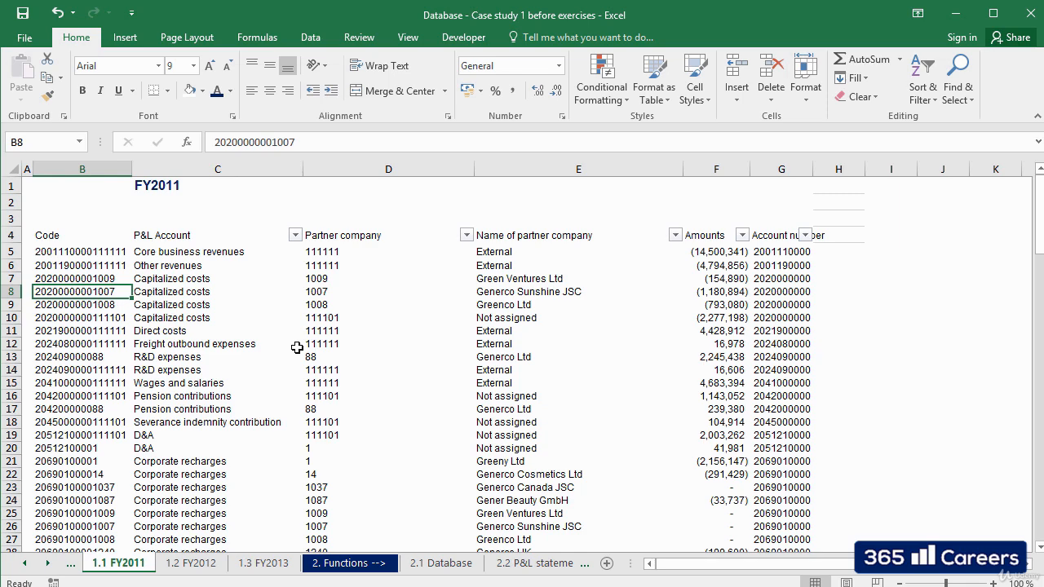
# Start a VLOOKUP formula in cell C4, under P&L Account, on the 2.1 Database sheet.
pyautogui.hotkey('ctrl', 'pagedown')
pyautogui.hotkey('ctrl', 'pagedown')
pyautogui.hotkey('ctrl', 'pagedown')
pyautogui.hotkey('ctrl', 'pagedown')
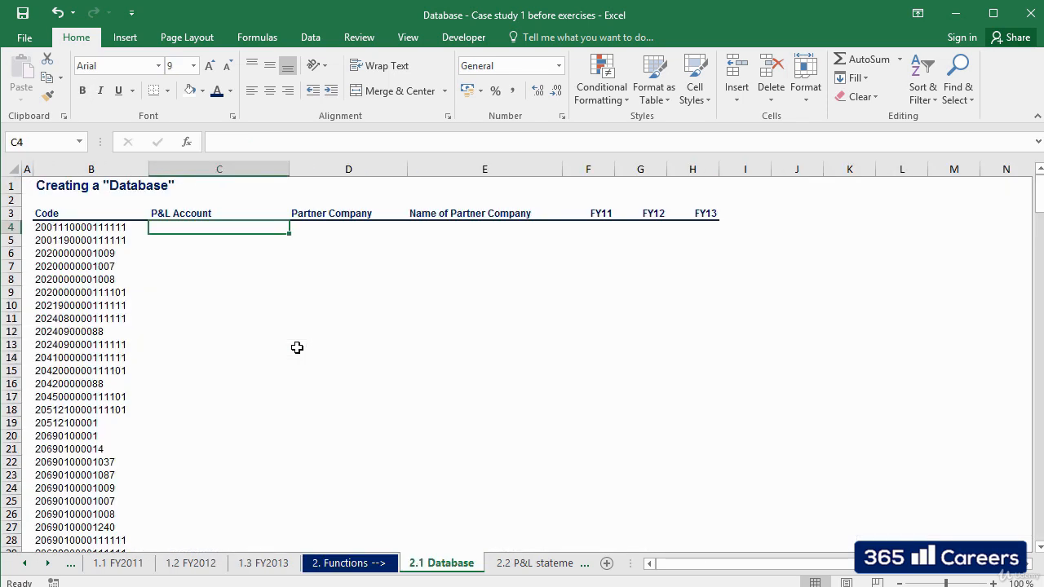
pyautogui.press('Up')
pyautogui.press('Down')
pyautogui.press('Left')
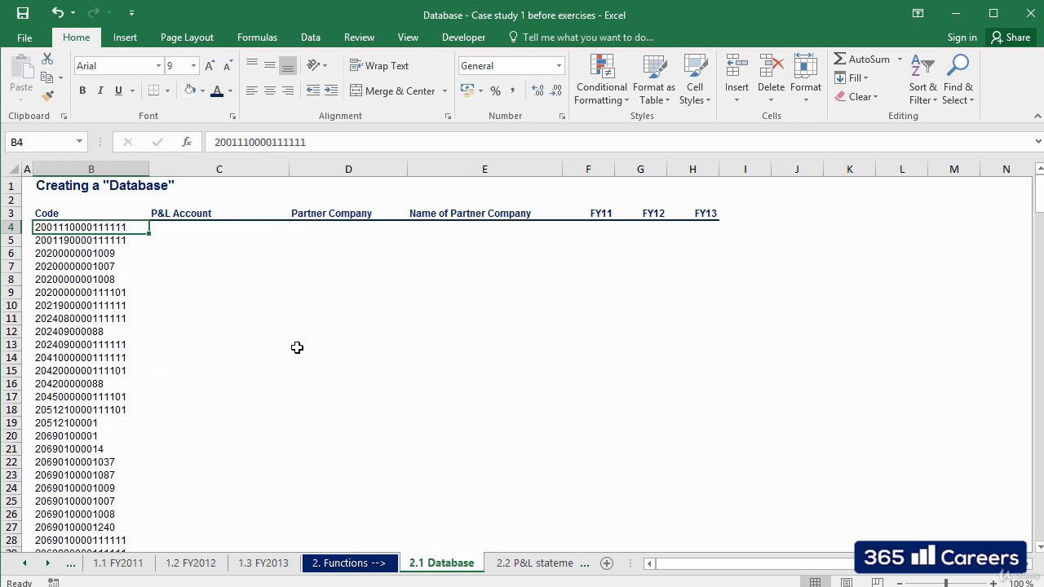
pyautogui.press('Right')
pyautogui.write('+')
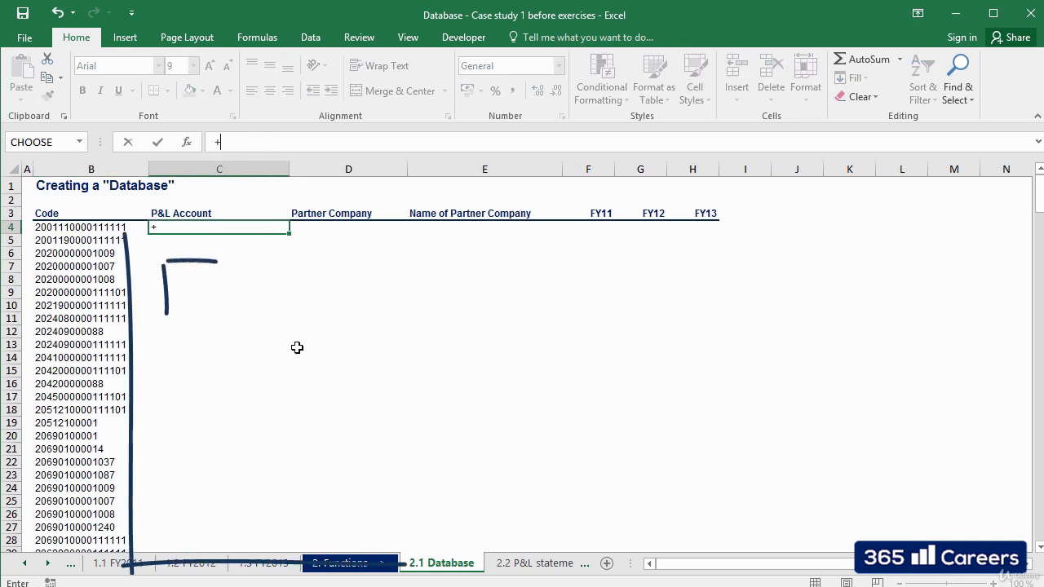
pyautogui.write('VLOOKUP(')
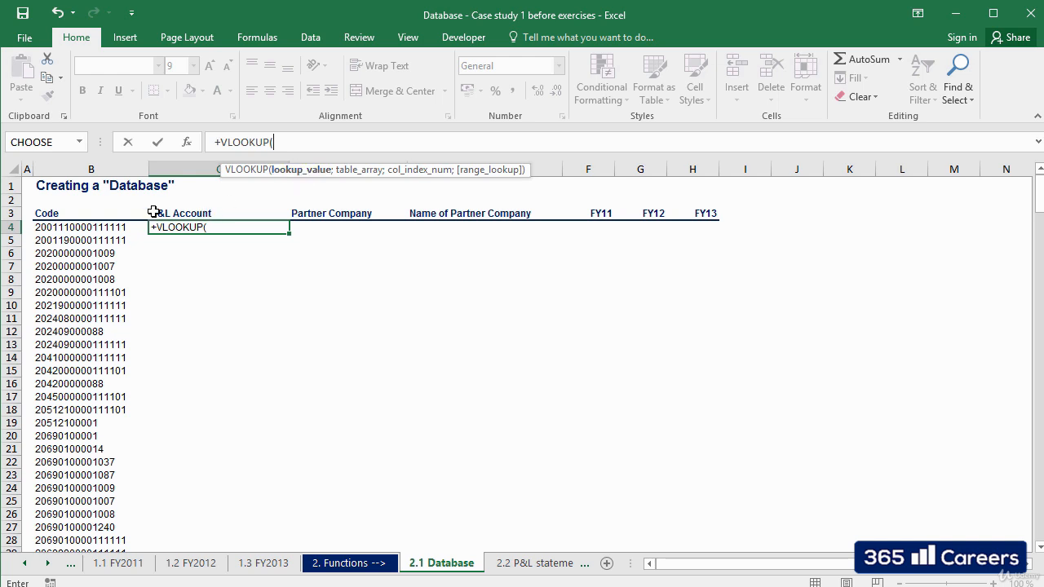
# Use the code in B4 as the lookup value with its column locked, as $B4.
pyautogui.click(78, 228)
pyautogui.click(273, 142)
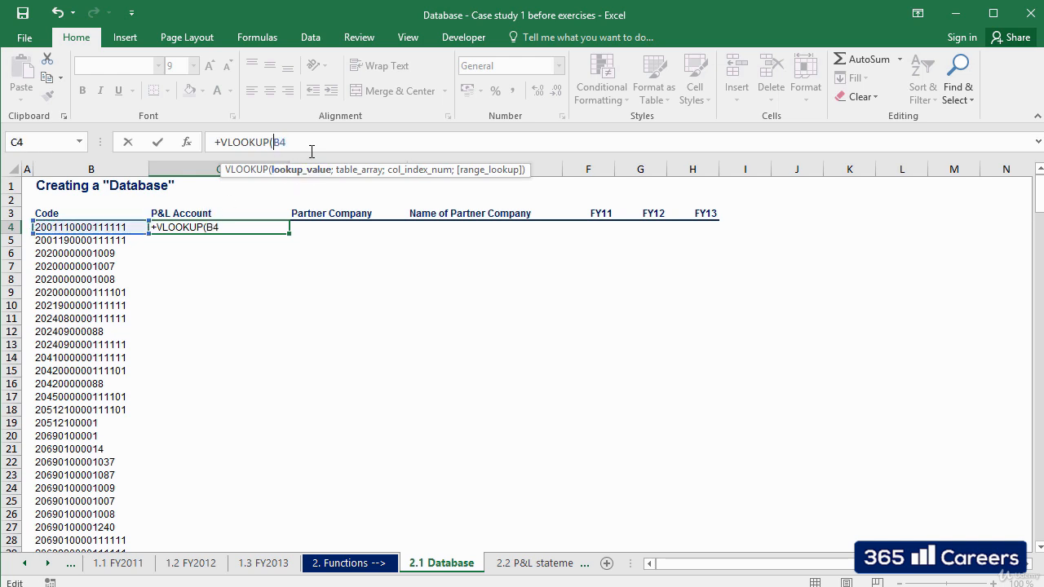
pyautogui.write('$B4')
pyautogui.write(';')
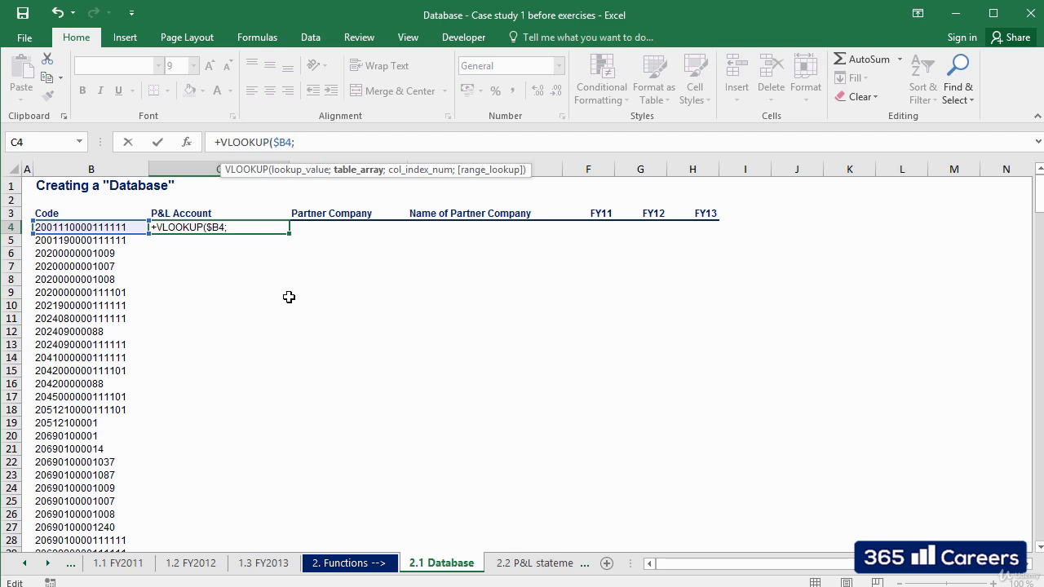
# Set the VLOOKUP table array to the absolute range $B$5:$E$61 on the 1.1 FY2011 sheet.
pyautogui.click(127, 564)
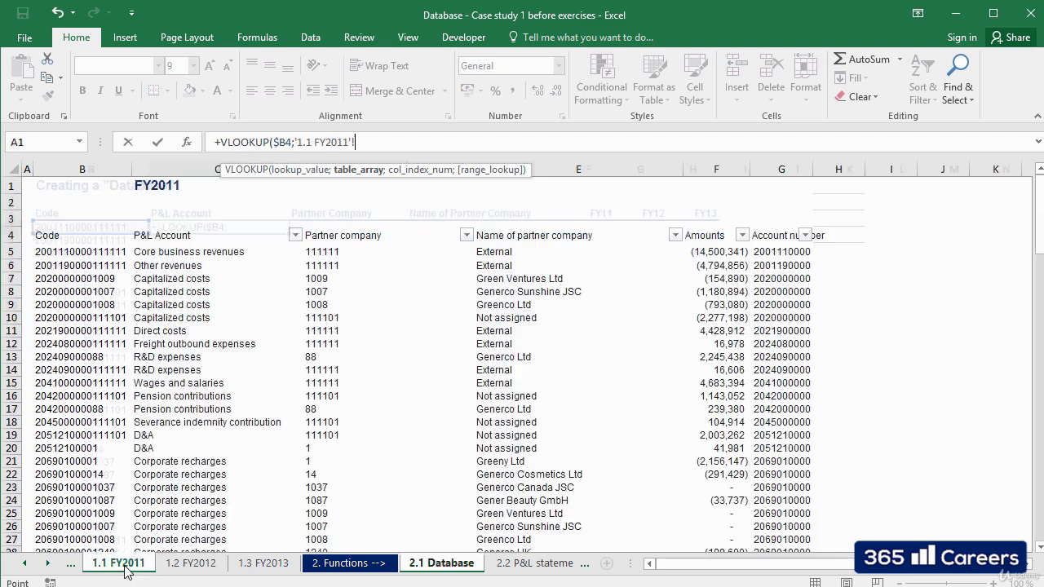
pyautogui.click(106, 252)
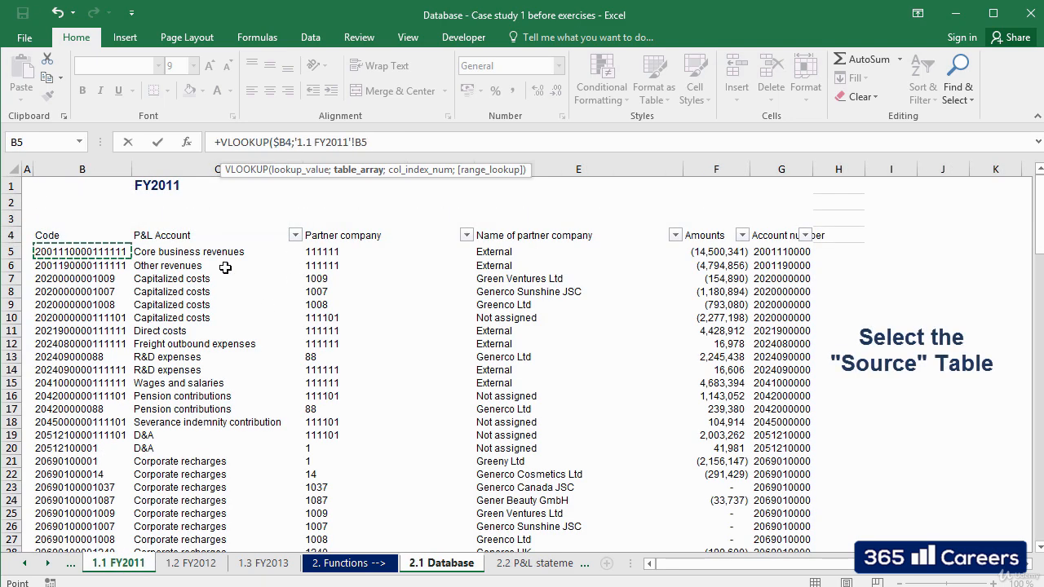
pyautogui.moveTo(225, 268); pyautogui.dragTo(681, 258)
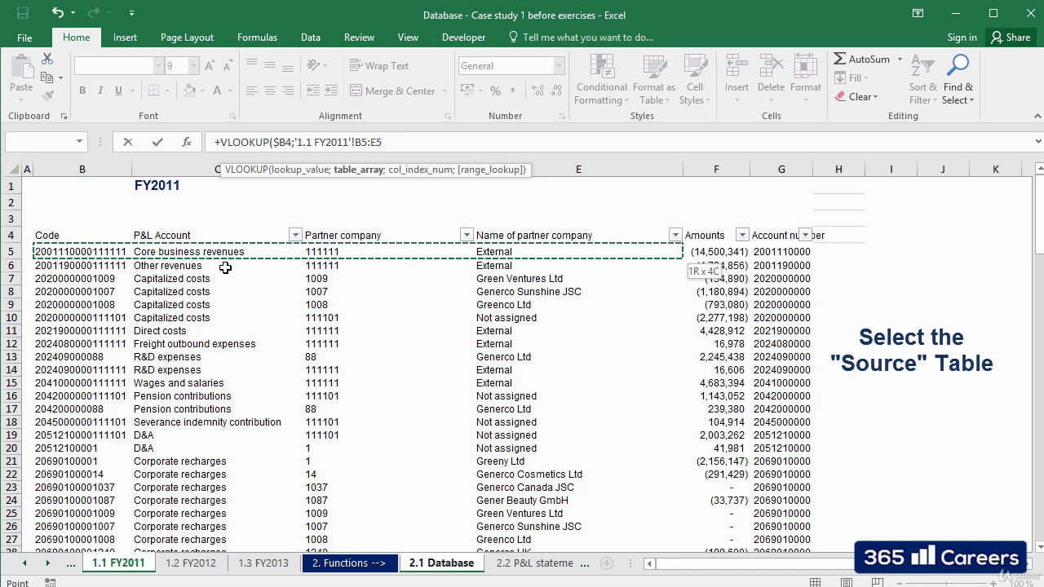
pyautogui.hotkey('ctrl', 'shift', 'Down')
pyautogui.press('F4')
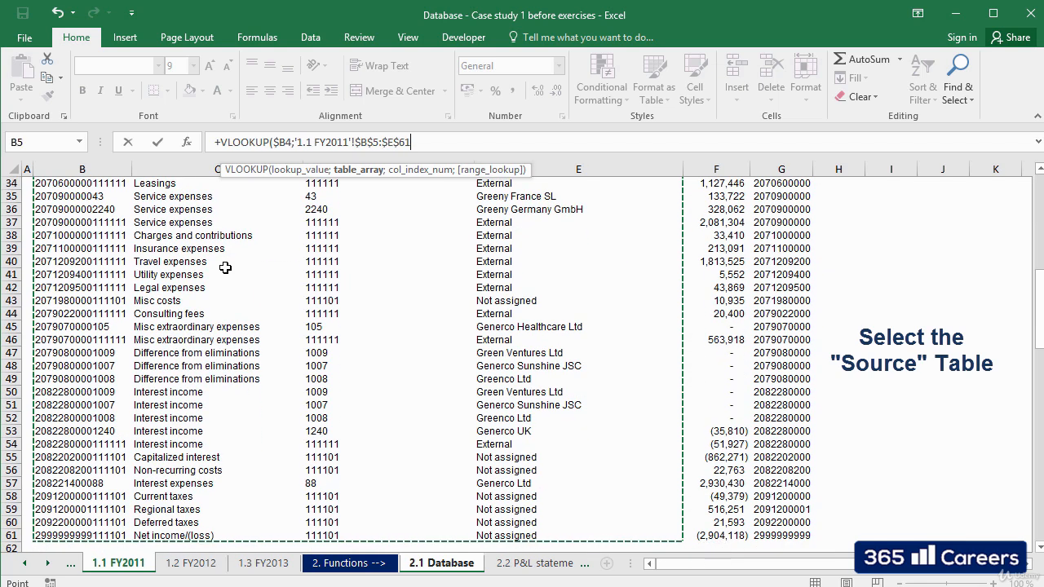
# Complete the VLOOKUP in C4 with column index 2 and FALSE for an exact match.
pyautogui.write(';')
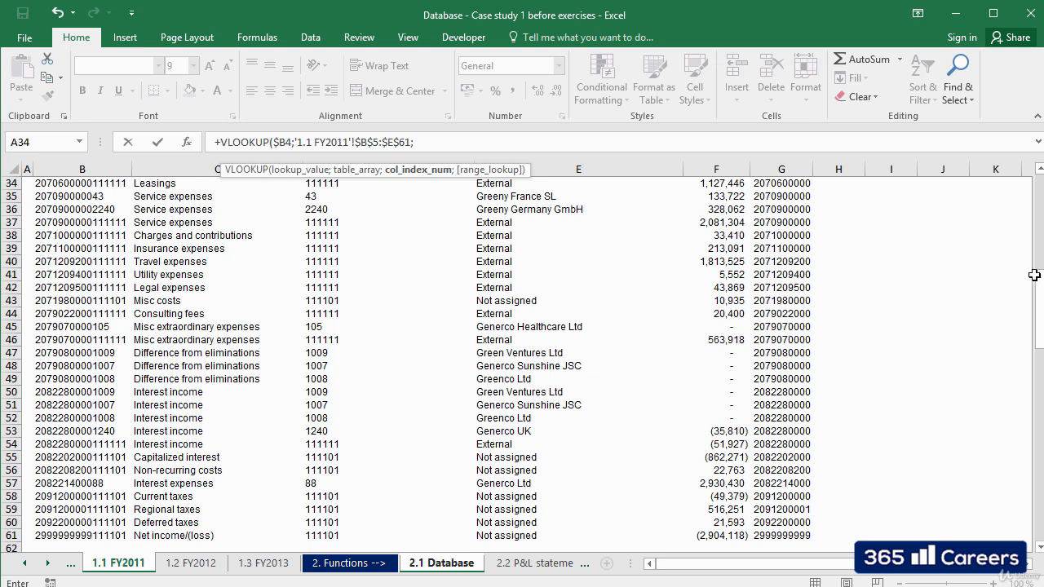
pyautogui.moveTo(1037, 277); pyautogui.dragTo(1035, 189)
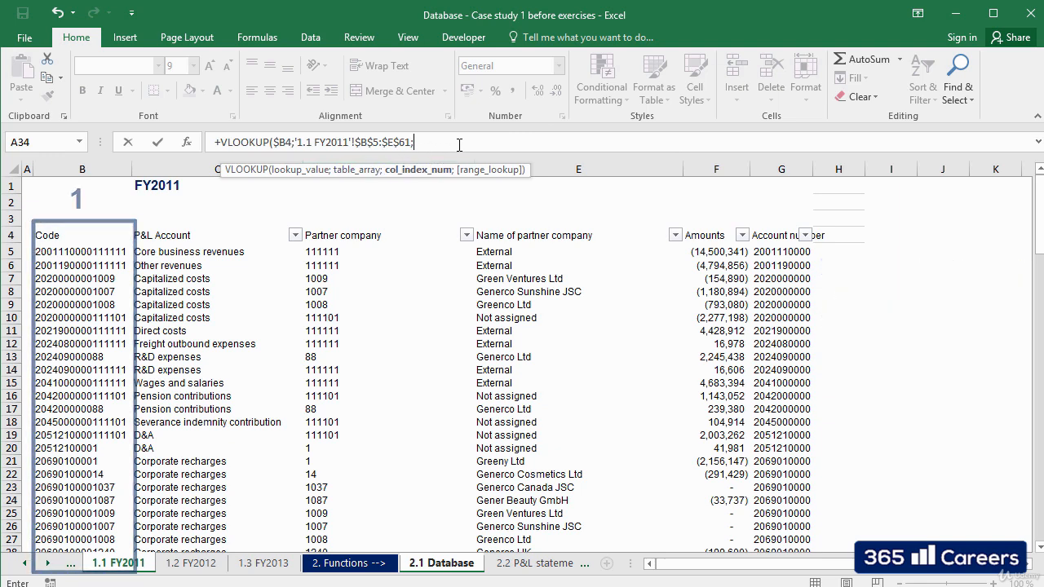
pyautogui.write('2')
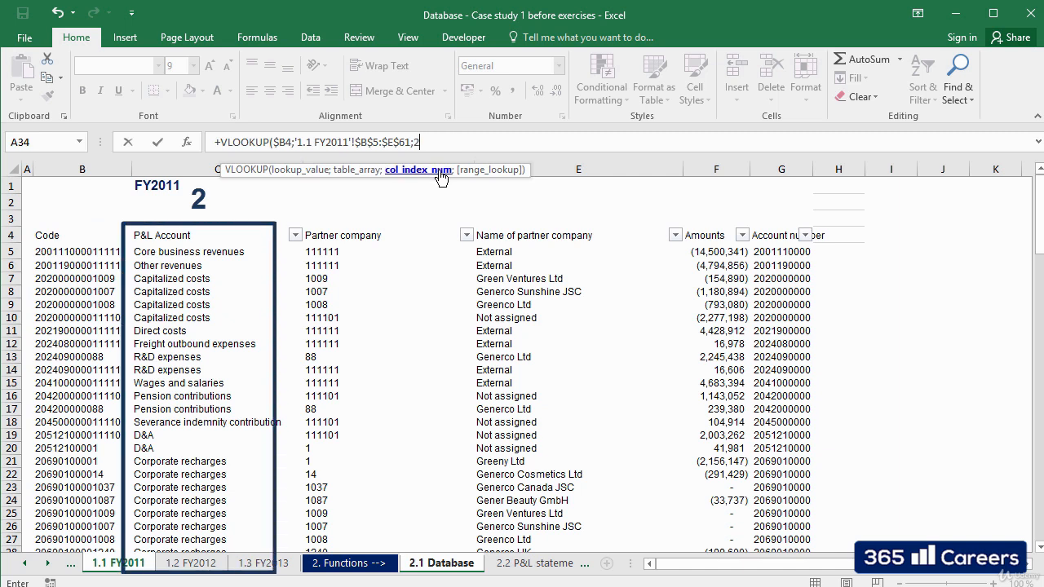
pyautogui.write(';')
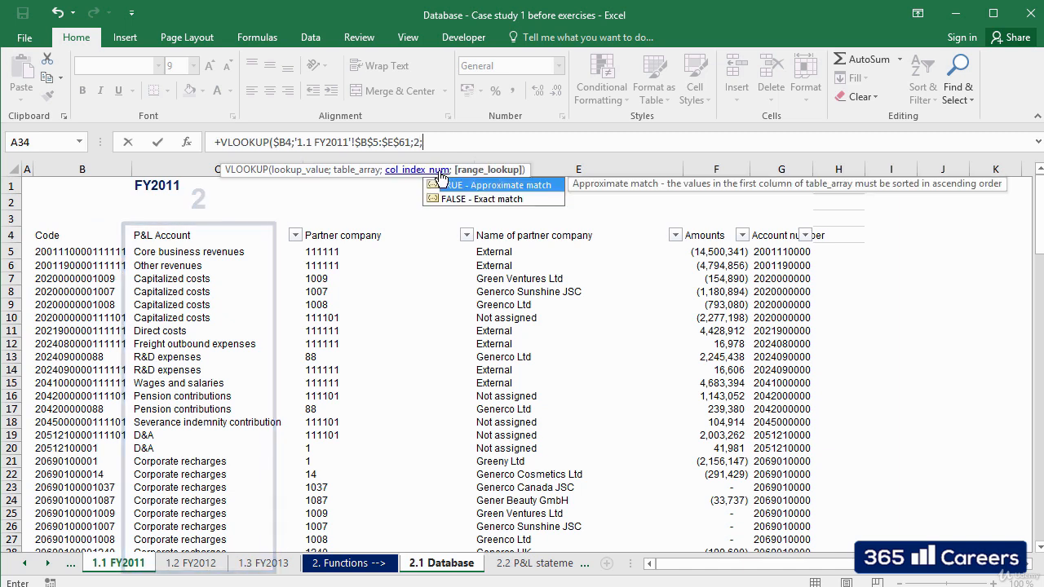
pyautogui.write('false')
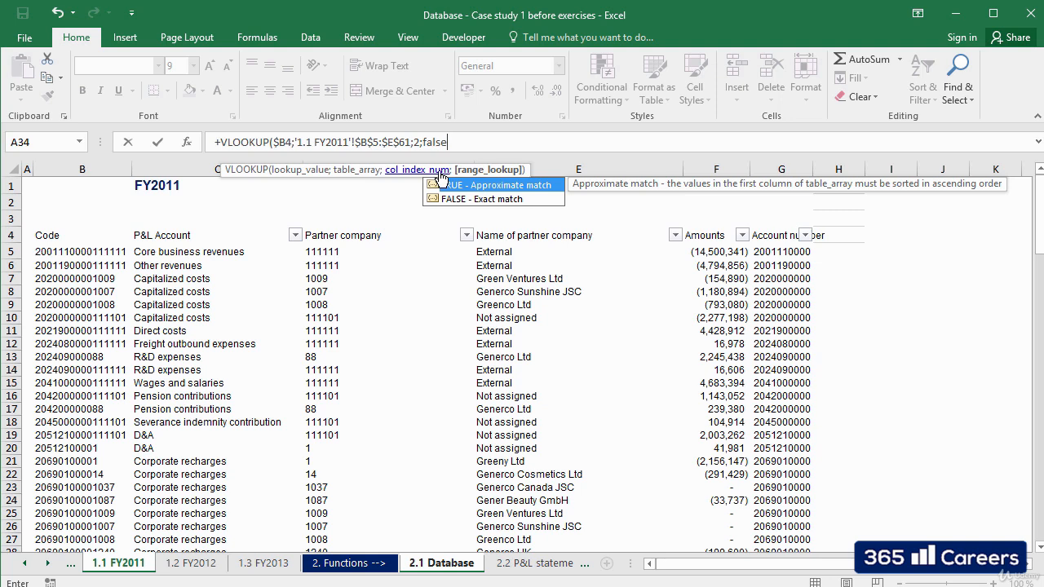
pyautogui.write(')')
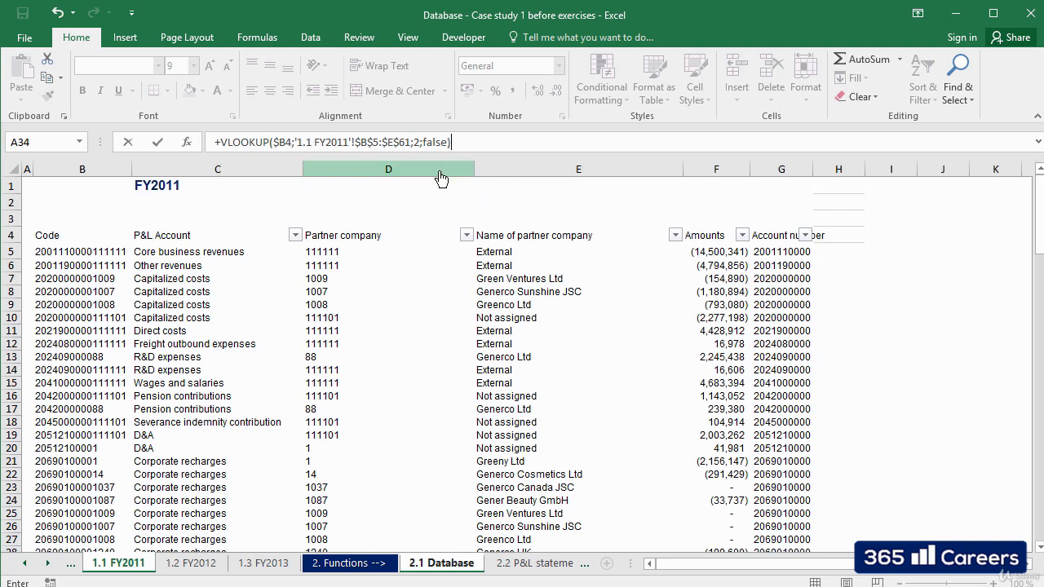
pyautogui.press('Return')
# Copy the C4 formula down the P&L Account column to the last code in row 108.
pyautogui.press('Up')
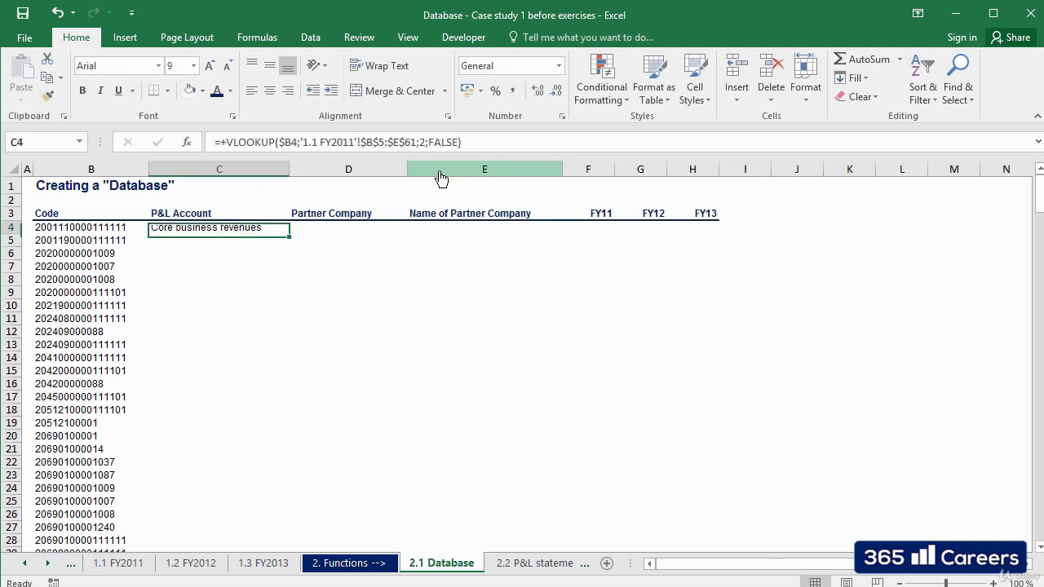
pyautogui.hotkey('ctrl', 'c')
pyautogui.press('Down')
pyautogui.hotkey('ctrl', 'shift', 'Down')
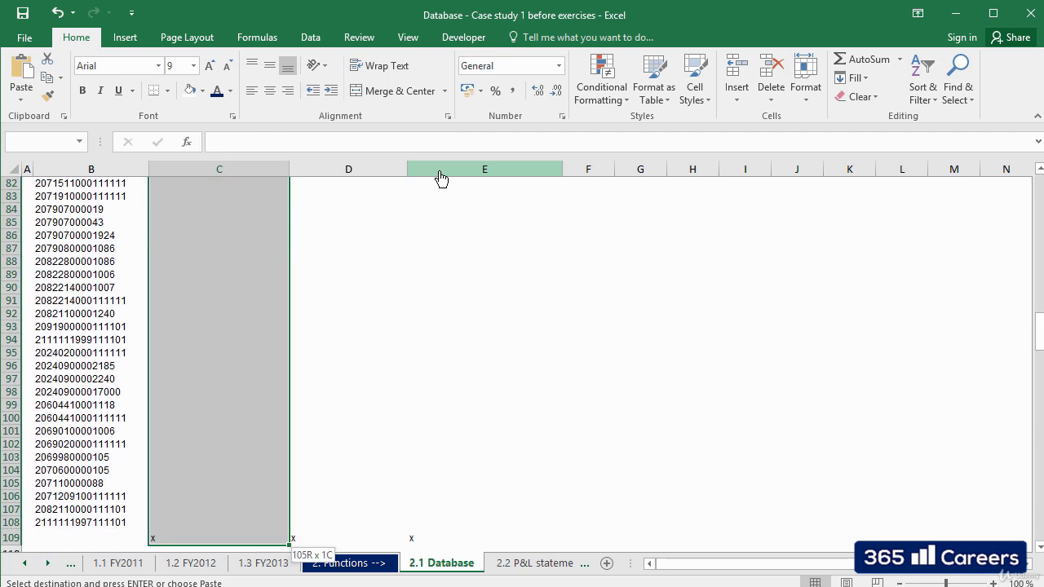
pyautogui.hotkey('shift', 'Up')
pyautogui.hotkey('ctrl', 'v')
# Examine the P&L Account lookup results down the code list, then return to the top of the sheet.
pyautogui.press('Down')
pyautogui.press('Down')
pyautogui.press('Down')
pyautogui.press('Down')
pyautogui.press('Down')
pyautogui.press('Down')
pyautogui.press('Down')
pyautogui.press('Down')
pyautogui.press('Down')
pyautogui.press('Down')
pyautogui.press('Down')
pyautogui.press('Down')
pyautogui.press('Down')
pyautogui.press('Down')
pyautogui.press('Down')
pyautogui.press('Down')
pyautogui.press('Down')
pyautogui.press('Down')
pyautogui.press('Down')
pyautogui.press('Down')
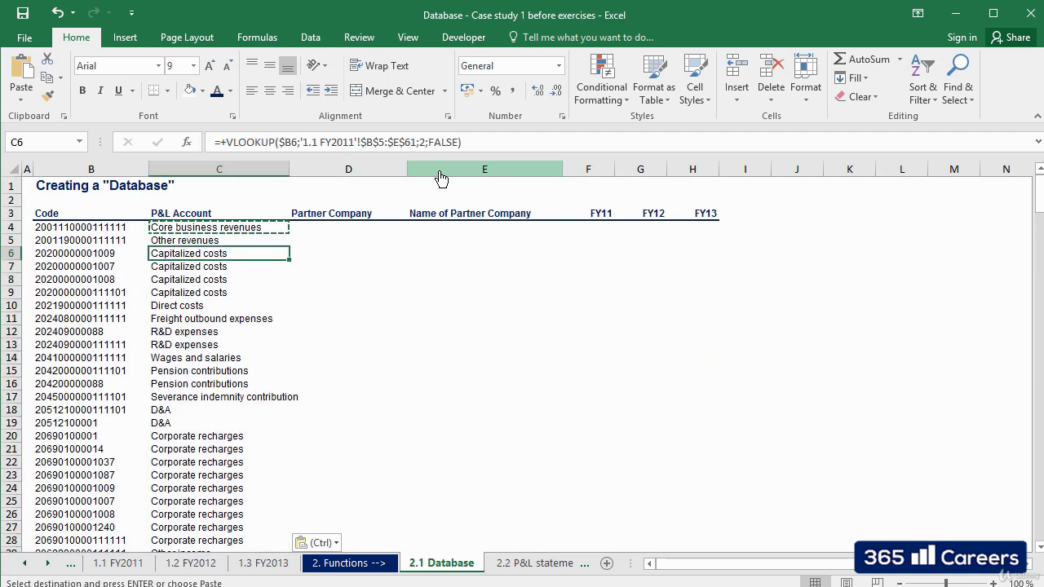
pyautogui.press('Down')
pyautogui.press('Down')
pyautogui.press('Down')
pyautogui.press('Down')
pyautogui.press('Down')
pyautogui.press('Down')
pyautogui.press('Down')
pyautogui.press('Down')
pyautogui.press('Down')
pyautogui.press('Down')
pyautogui.press('Down')
pyautogui.press('Down')
pyautogui.press('Down')
pyautogui.press('Down')
pyautogui.press('Down')
pyautogui.press('Down')
pyautogui.press('Down')
pyautogui.press('Down')
pyautogui.press('Down')
pyautogui.press('Down')
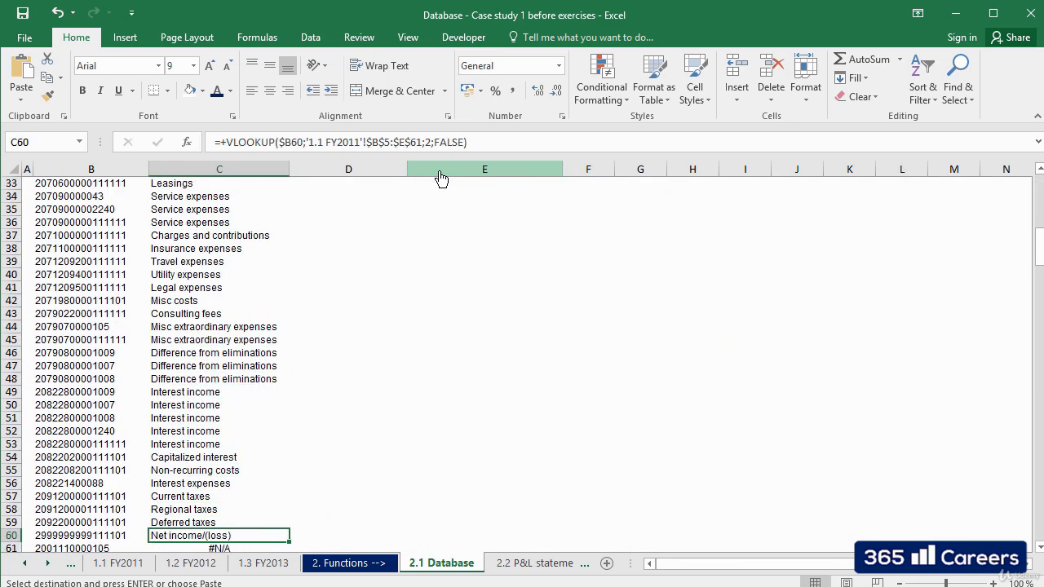
pyautogui.press('Down')
pyautogui.press('Down')
pyautogui.press('Down')
pyautogui.press('Down')
pyautogui.press('Down')
pyautogui.press('Down')
pyautogui.press('Down')
pyautogui.press('Down')
pyautogui.press('Down')
pyautogui.press('Down')
pyautogui.press('Down')
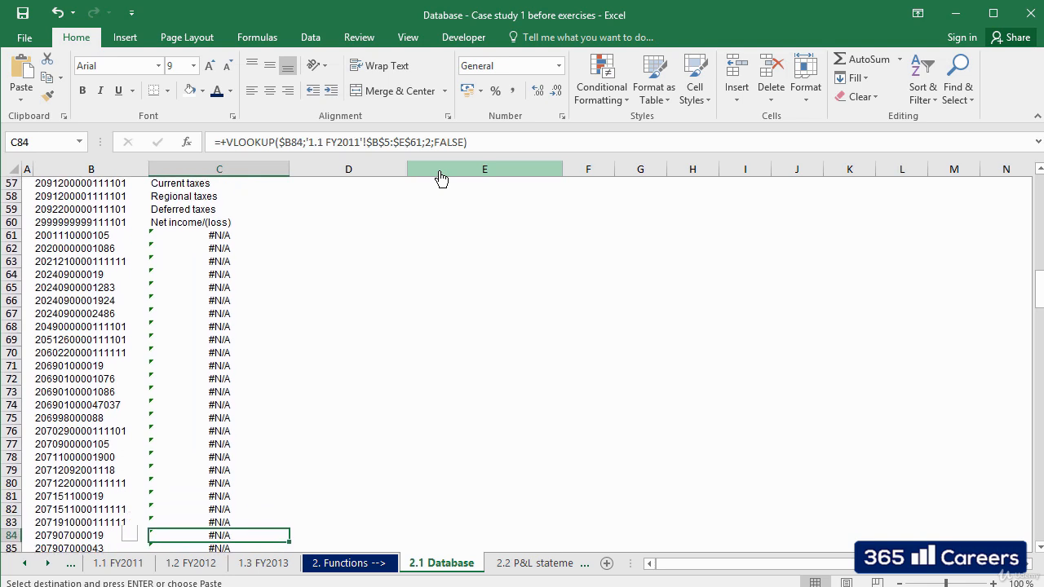
pyautogui.press('Down')
pyautogui.press('Down')
pyautogui.press('Down')
pyautogui.press('Down')
pyautogui.press('Up')
pyautogui.press('Up')
pyautogui.press('Up')
pyautogui.press('Up')
pyautogui.press('Up')
pyautogui.press('Up')
pyautogui.press('Up')
pyautogui.press('Up')
pyautogui.press('Up')
pyautogui.press('Up')
pyautogui.press('Up')
pyautogui.press('Up')
pyautogui.press('Up')
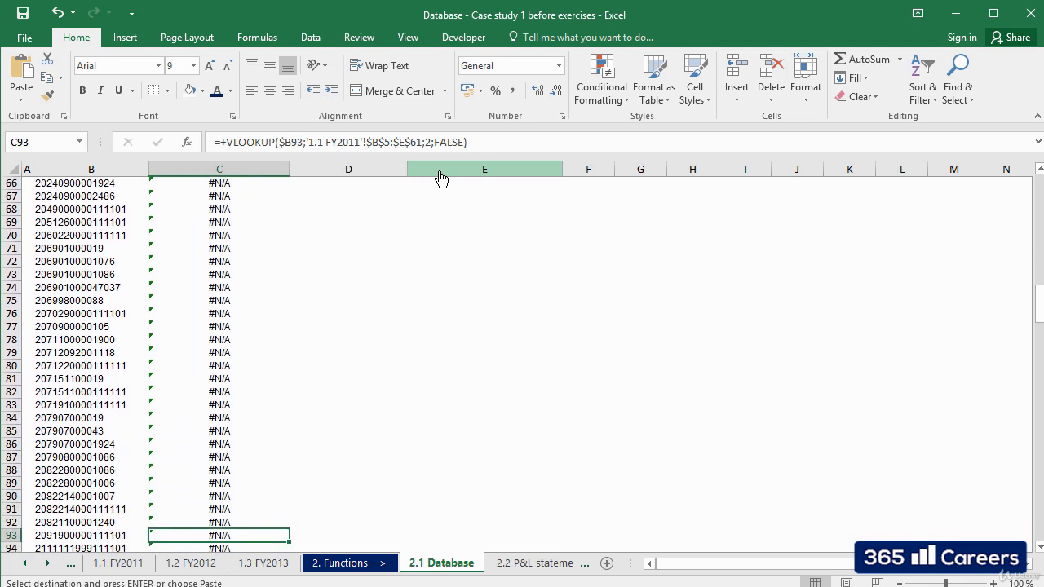
pyautogui.press('Up')
pyautogui.press('Up')
pyautogui.press('Up')
pyautogui.press('Up')
pyautogui.press('Up')
pyautogui.press('Up')
pyautogui.press('Up')
pyautogui.press('Up')
pyautogui.press('Up')
pyautogui.press('Up')
pyautogui.press('Up')
pyautogui.press('Up')
pyautogui.press('Up')
pyautogui.press('Up')
pyautogui.press('Up')
pyautogui.press('Up')
pyautogui.press('Up')
pyautogui.press('Up')
pyautogui.press('Up')
pyautogui.press('Up')
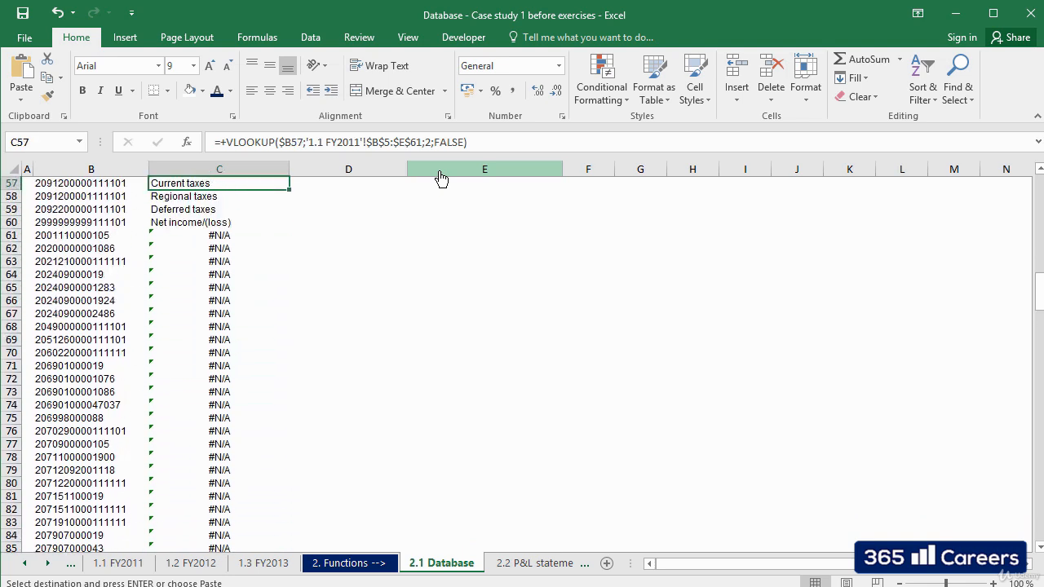
pyautogui.press('Up')
pyautogui.press('Up')
pyautogui.press('Up')
pyautogui.press('Up')
pyautogui.press('Up')
pyautogui.press('Up')
pyautogui.press('Up')
pyautogui.press('Up')
pyautogui.press('Up')
pyautogui.press('Up')
pyautogui.press('Up')
pyautogui.press('Up')
pyautogui.press('Up')
pyautogui.press('Up')
pyautogui.press('Up')
pyautogui.press('Up')
pyautogui.press('Up')
pyautogui.press('Up')
pyautogui.press('Up')
pyautogui.press('Up')
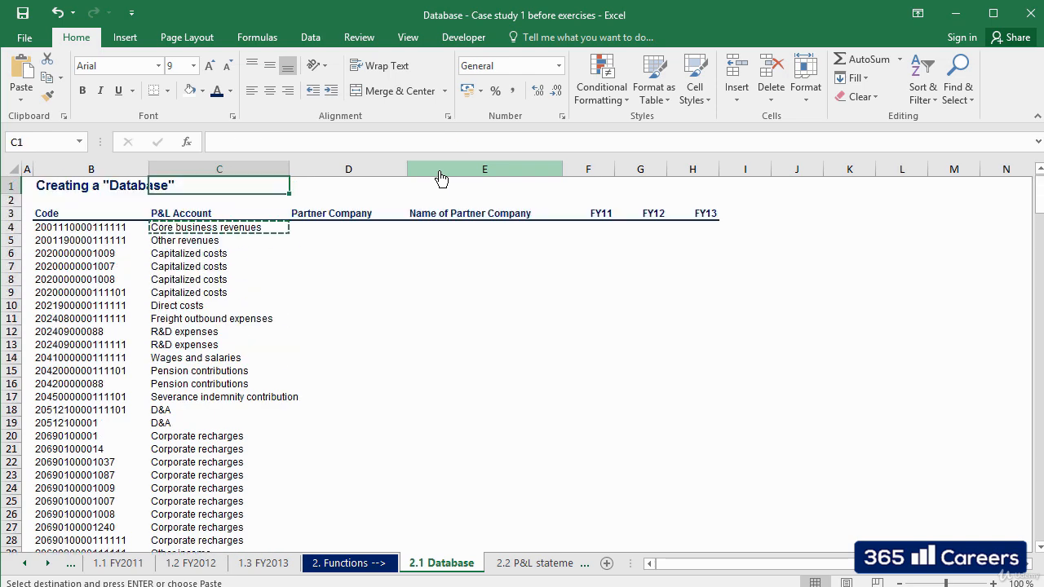
# Copy the VLOOKUP formula from C4 into D4 under Partner Company.
pyautogui.press('Down')
pyautogui.press('Down')
pyautogui.press('Down')
pyautogui.press('Right')
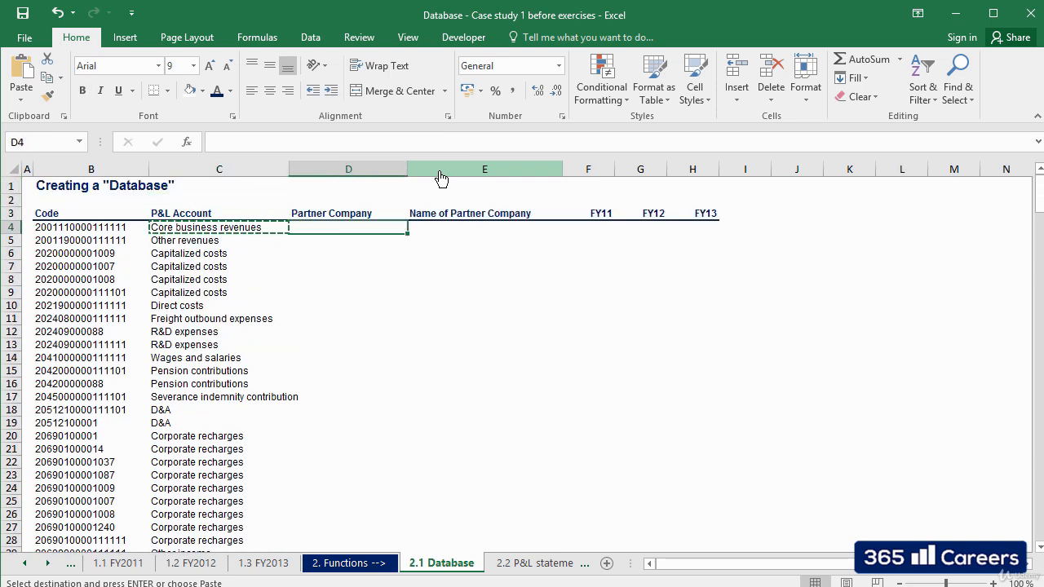
pyautogui.press('Escape')
pyautogui.press('Left')
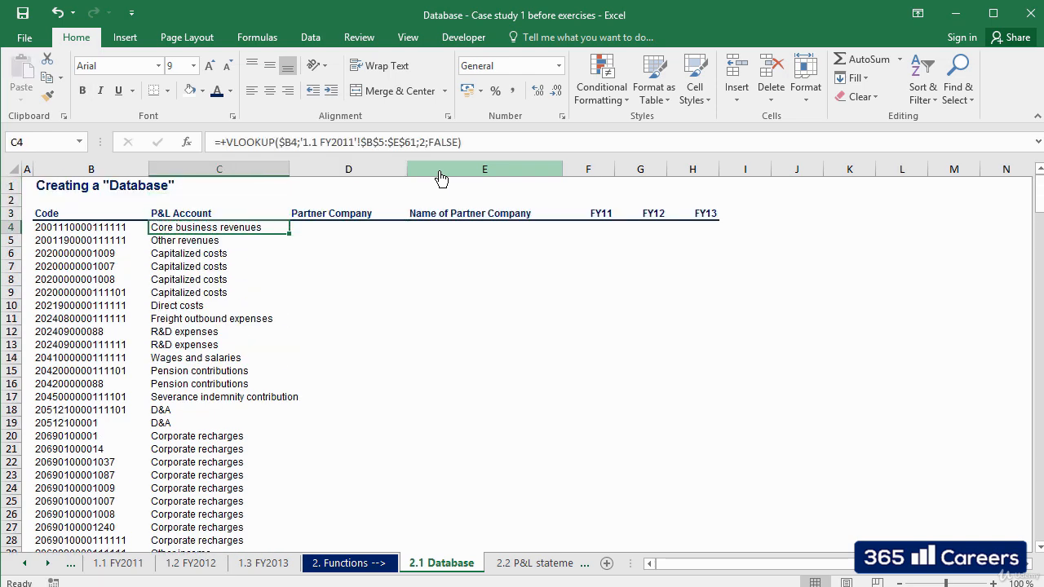
pyautogui.hotkey('ctrl', 'c')
pyautogui.press('Right')
pyautogui.hotkey('ctrl', 'v')
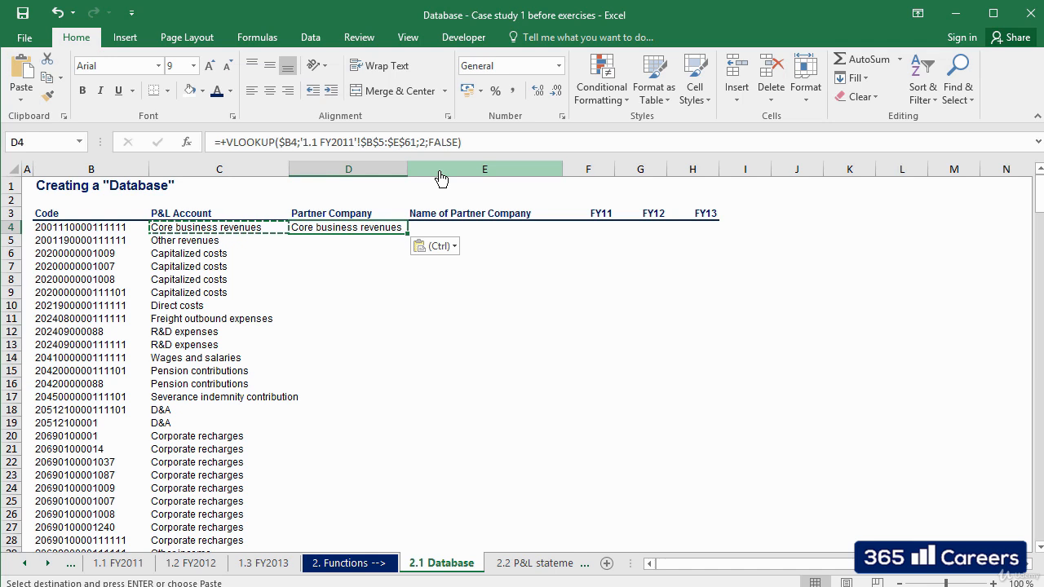
# Change the column index of the VLOOKUP in D4 to 3.
pyautogui.press('F2')
pyautogui.press('Left')
pyautogui.press('Left')
pyautogui.press('Left')
pyautogui.press('Left')
pyautogui.press('Left')
pyautogui.press('Left')
pyautogui.press('Left')
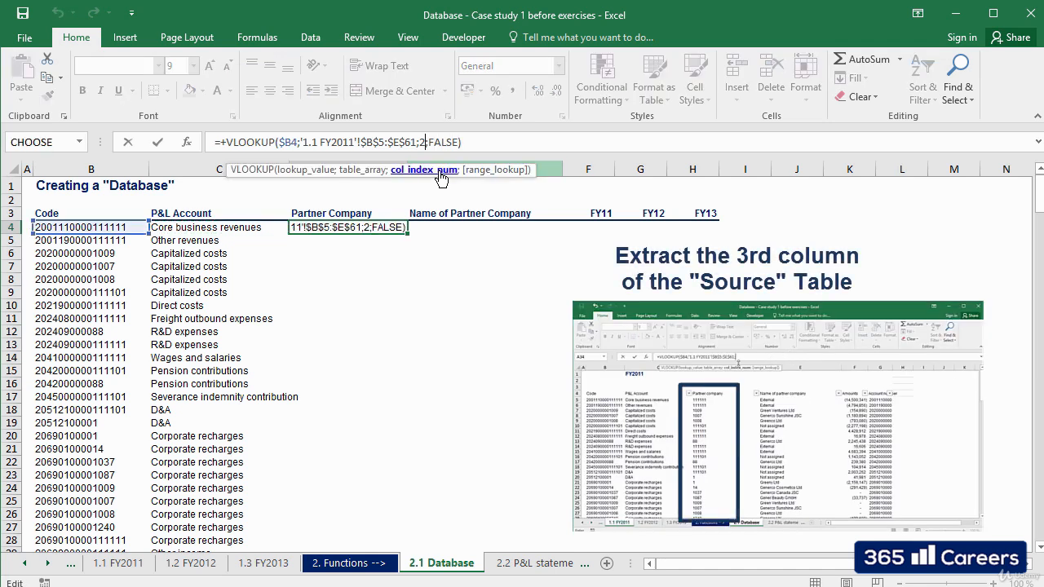
pyautogui.press('BackSpace')
pyautogui.write('3')
pyautogui.press('Return')
# Copy the D4 formula into E4 under Name of Partner Company and change its column index to 4.
pyautogui.press('Up')
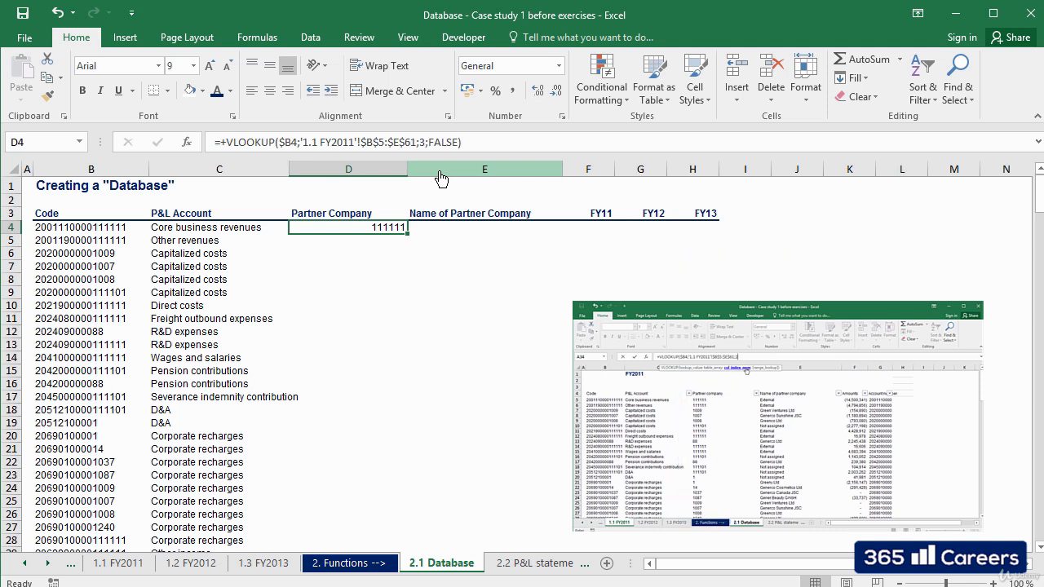
pyautogui.hotkey('ctrl', 'c')
pyautogui.press('Right')
pyautogui.hotkey('ctrl', 'v')
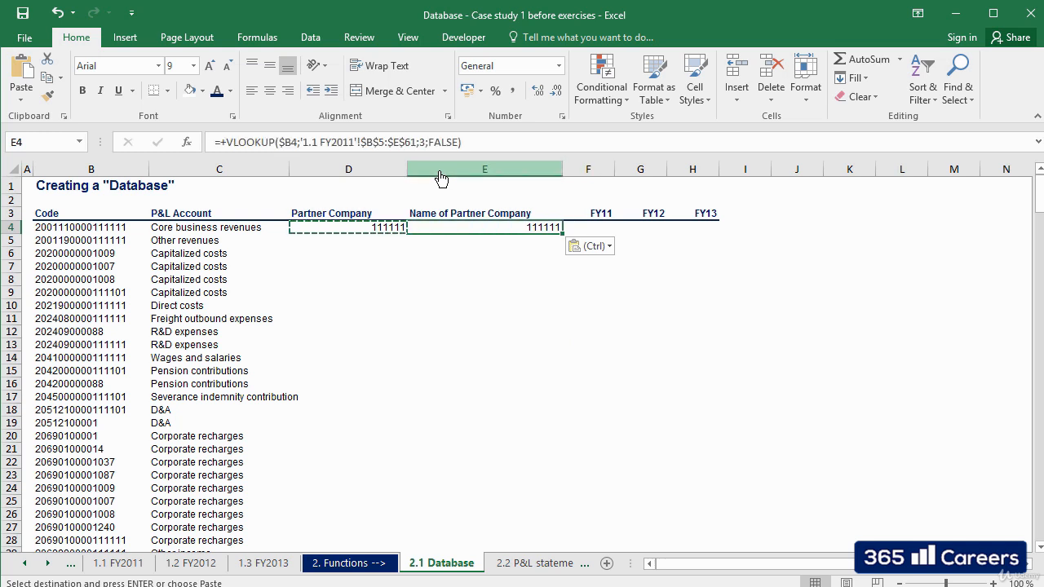
pyautogui.press('F2')
pyautogui.press('Left')
pyautogui.press('Left')
pyautogui.press('Left')
pyautogui.press('Left')
pyautogui.press('Left')
pyautogui.press('Left')
pyautogui.press('Left')
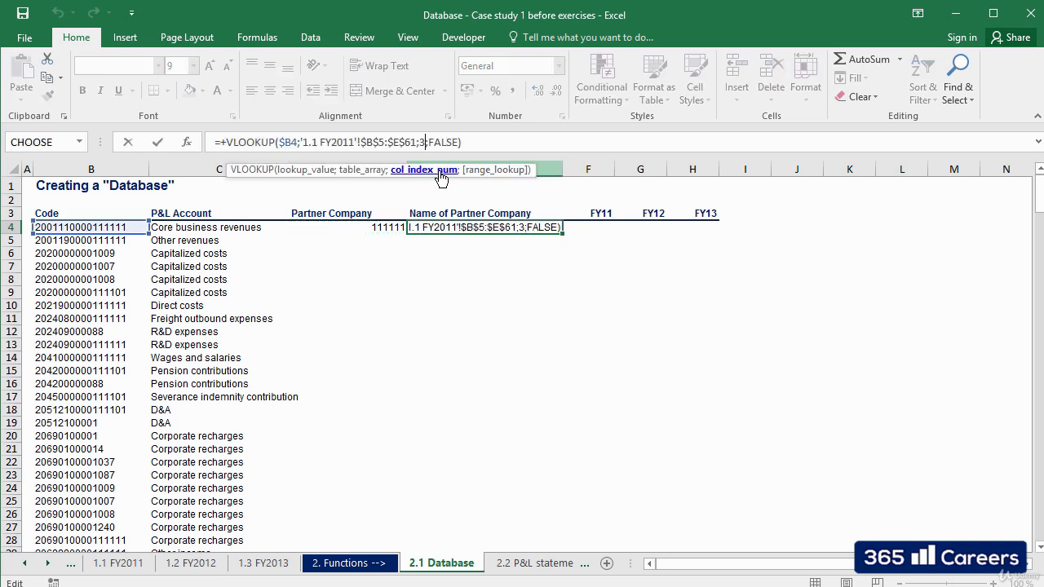
pyautogui.press('BackSpace')
pyautogui.write('4')
pyautogui.press('Return')
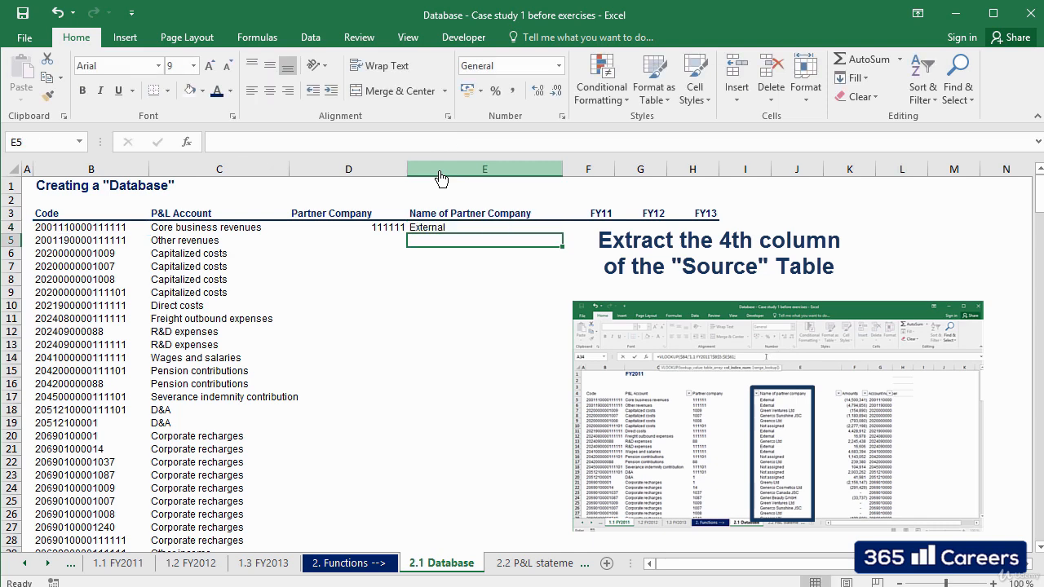
# Copy the formulas in D4:E4 down both partner company columns to the last code row.
pyautogui.press('Up')
pyautogui.press('Left')
pyautogui.hotkey('shift', 'Right')
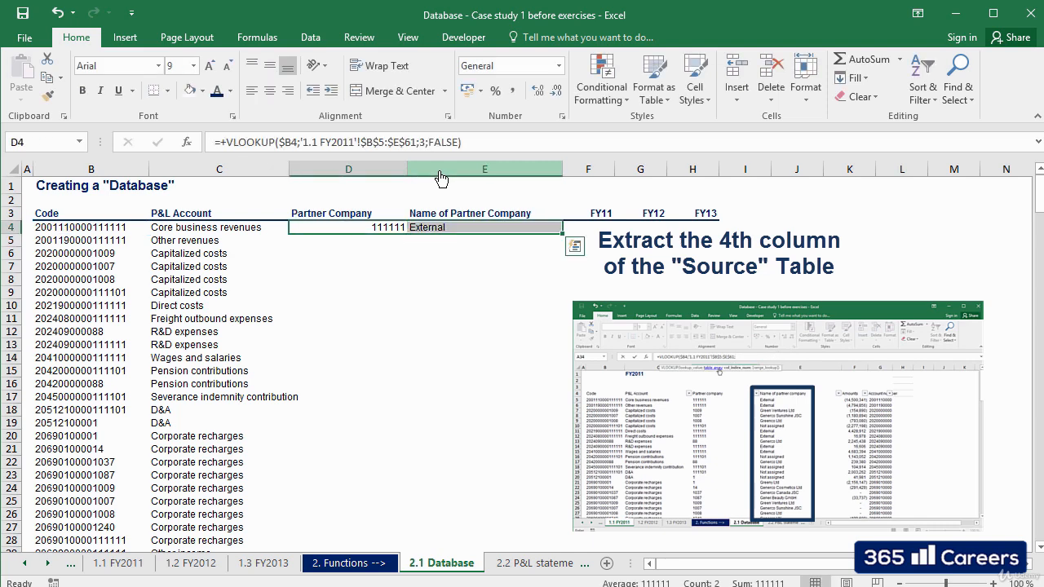
pyautogui.hotkey('ctrl', 'q')
pyautogui.press('Escape')
pyautogui.press('Down')
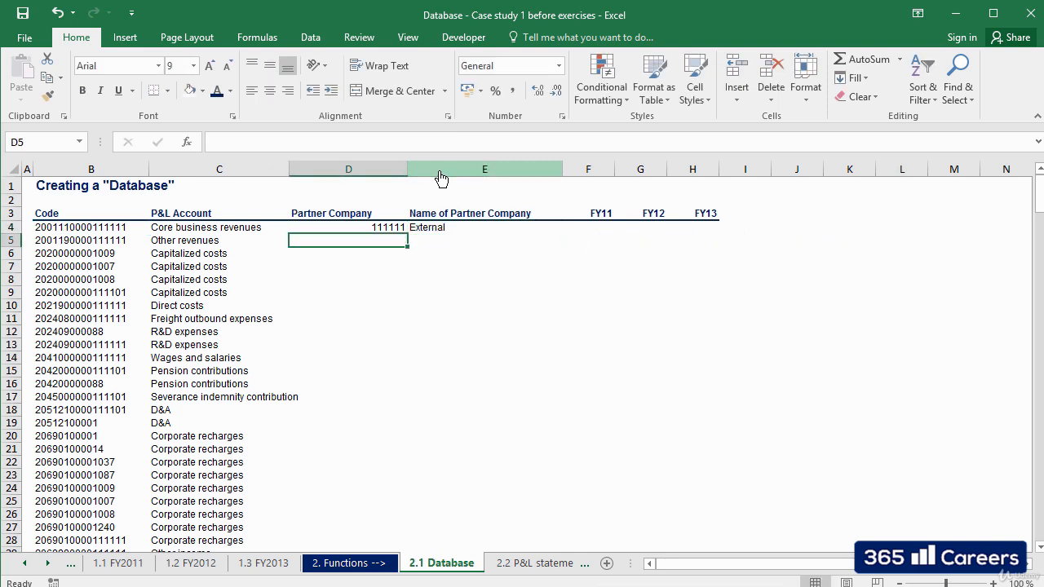
pyautogui.hotkey('ctrl', 'Down')
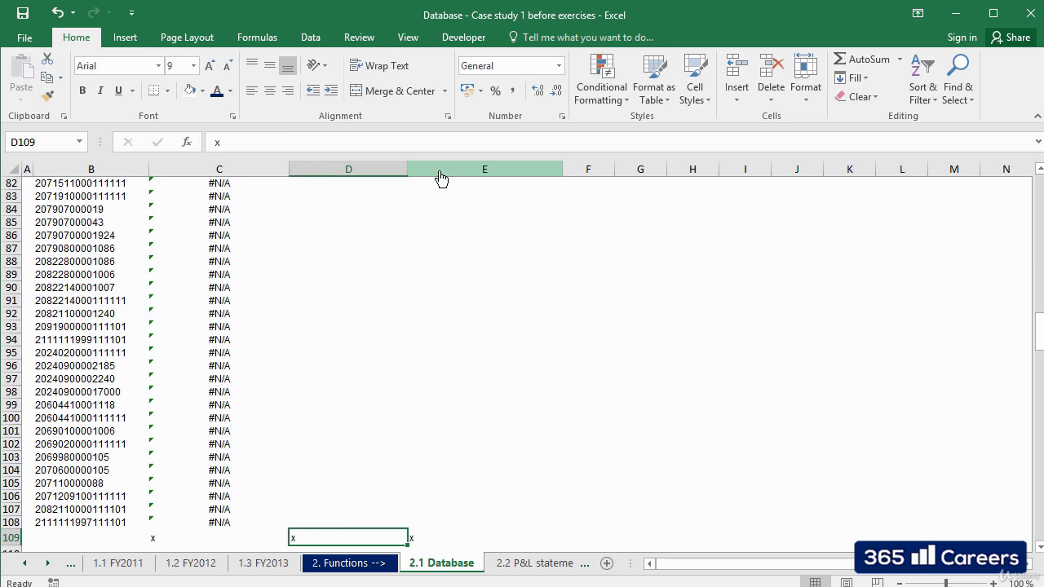
pyautogui.hotkey('ctrl', 'Up')
pyautogui.hotkey('ctrl', 'c')
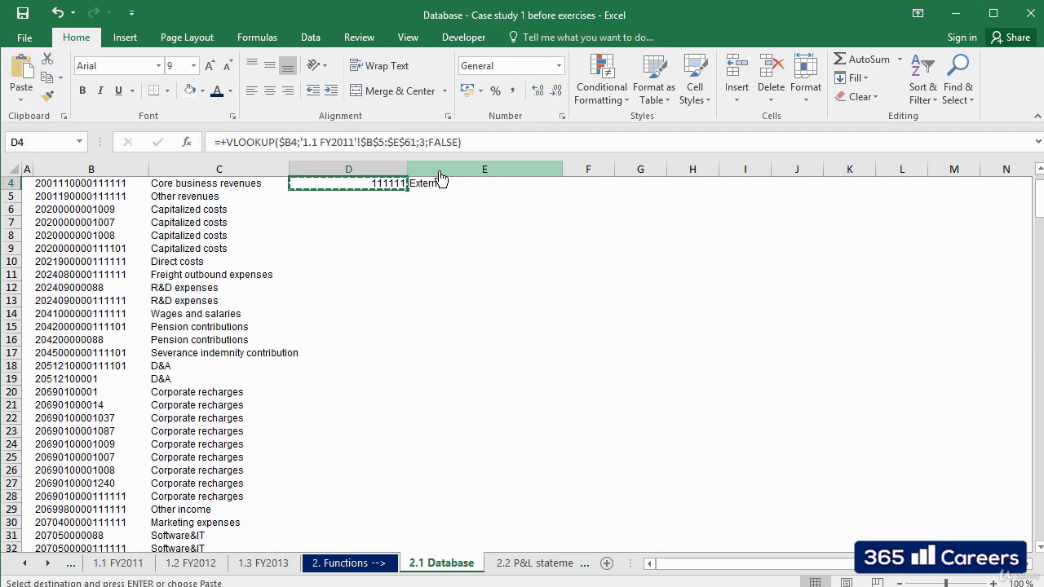
pyautogui.hotkey('shift', 'Right')
pyautogui.press('Down')
pyautogui.hotkey('shift', 'Right')
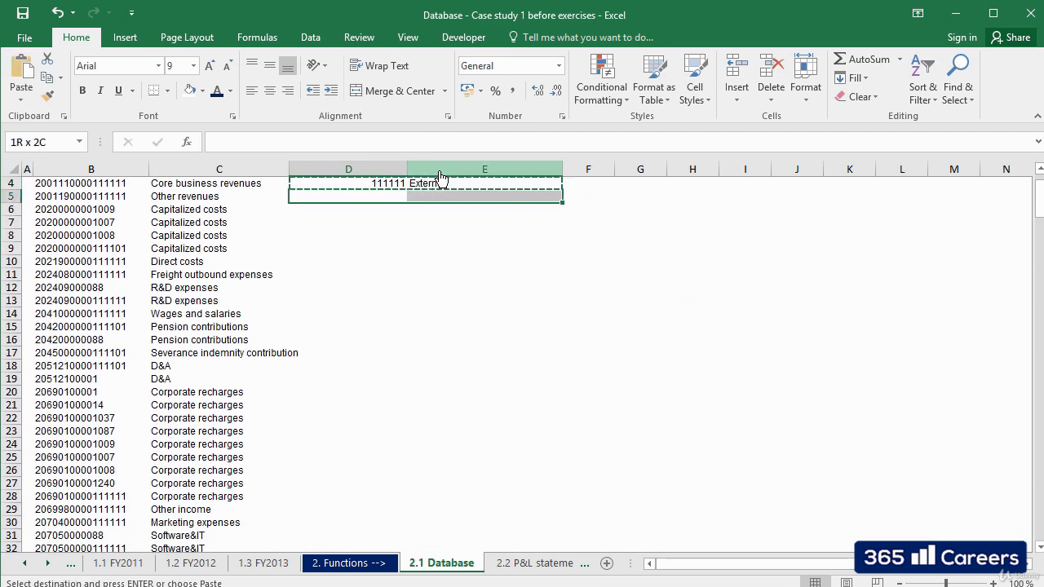
pyautogui.hotkey('ctrl', 'shift', 'Down')
pyautogui.hotkey('ctrl', 'v')
pyautogui.press('Up')
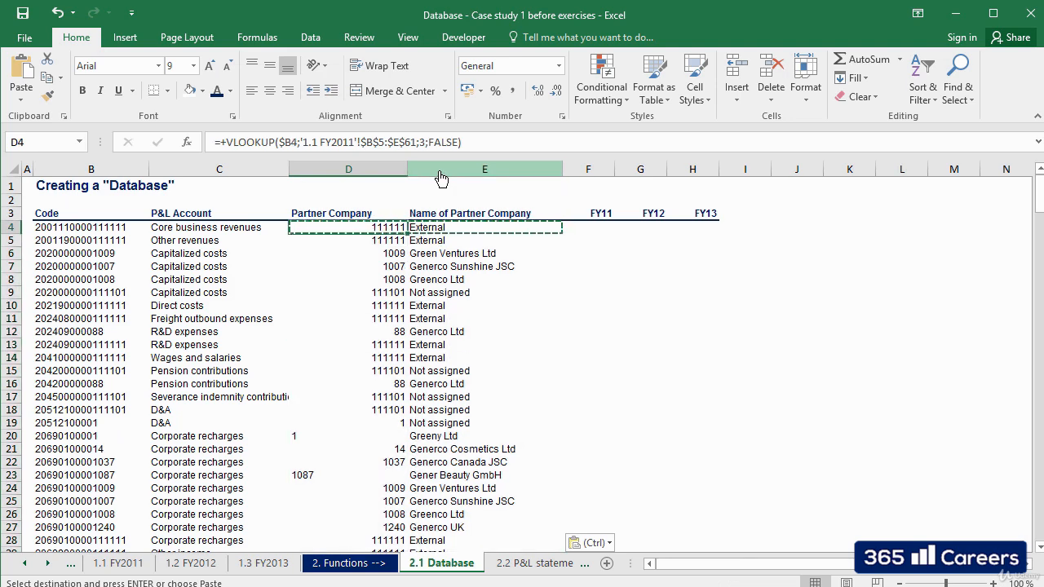
pyautogui.press('Up')
pyautogui.press('Escape')
# Check the lookup results in columns C to E down the list, past the last FY2011 code in row 60.
pyautogui.press('Down')
pyautogui.press('Down')
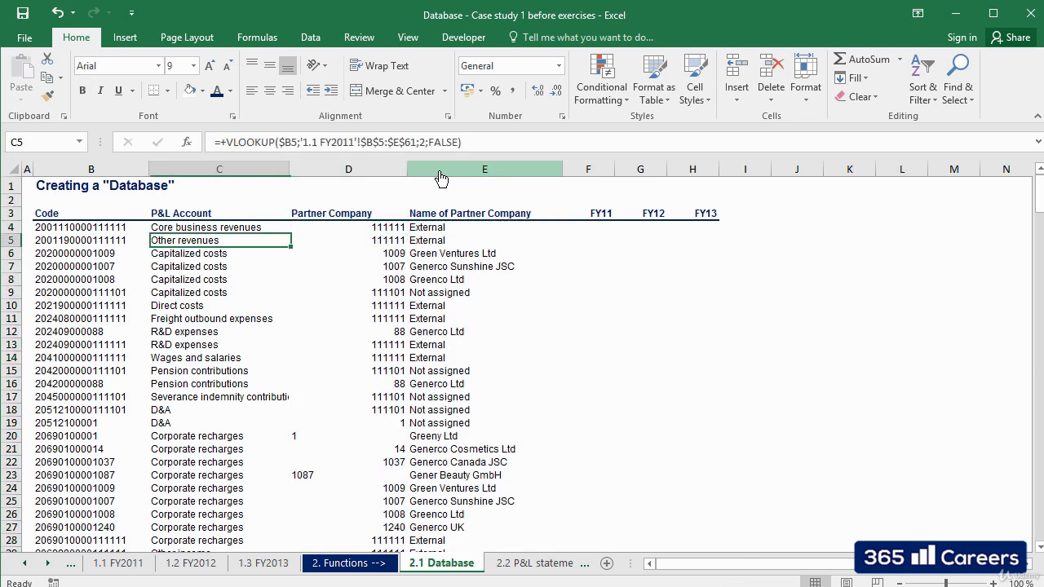
pyautogui.press('Right')
pyautogui.press('Left')
pyautogui.press('Up')
pyautogui.press('Left')
pyautogui.press('Down')
pyautogui.press('Down')
pyautogui.press('Down')
pyautogui.press('Down')
pyautogui.press('Down')
pyautogui.press('Down')
pyautogui.press('Down')
pyautogui.press('Down')
pyautogui.press('Down')
pyautogui.press('Down')
pyautogui.press('Down')
pyautogui.press('Down')
pyautogui.press('Down')
pyautogui.press('Down')
pyautogui.press('Down')
pyautogui.press('Down')
pyautogui.press('Down')
pyautogui.press('Down')
pyautogui.press('Down')
pyautogui.press('Down')
pyautogui.press('Down')
pyautogui.press('Down')
pyautogui.press('Down')
pyautogui.press('Down')
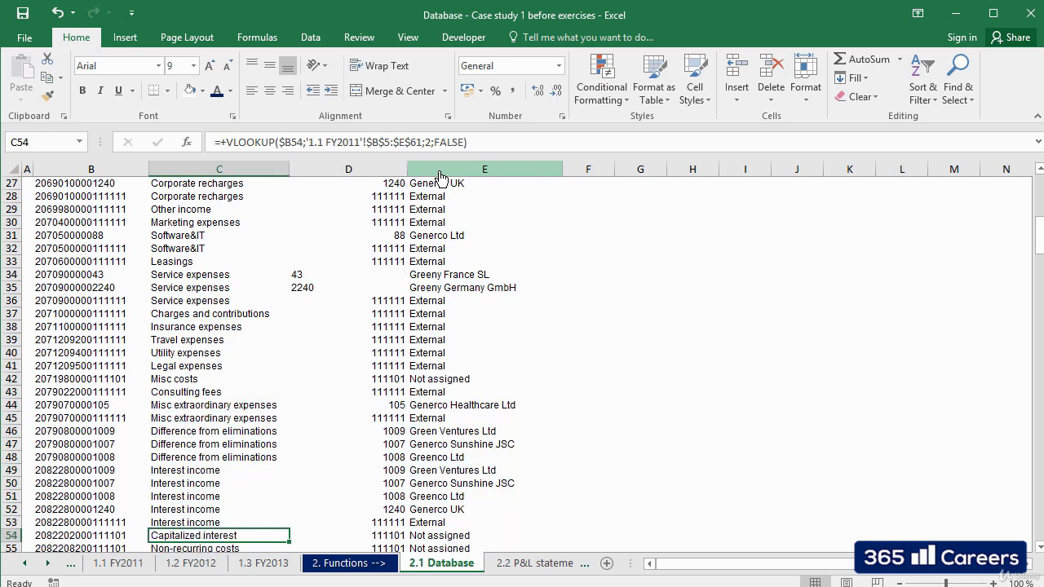
pyautogui.press('Up')
pyautogui.press('Up')
pyautogui.press('Up')
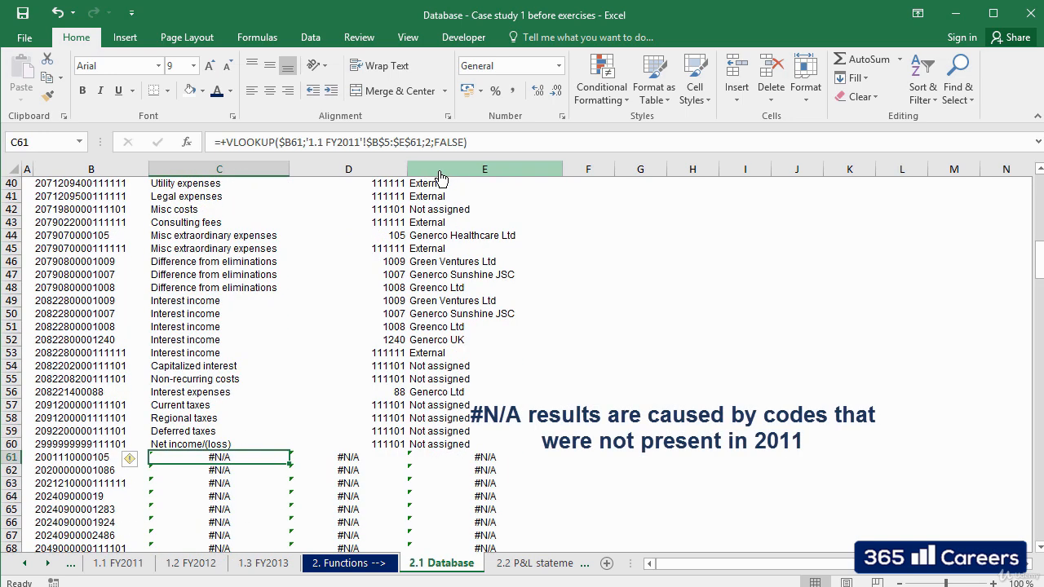
# Start a VLOOKUP formula in C61 with $B61 as the lookup value.
pyautogui.write('+VLOOK')
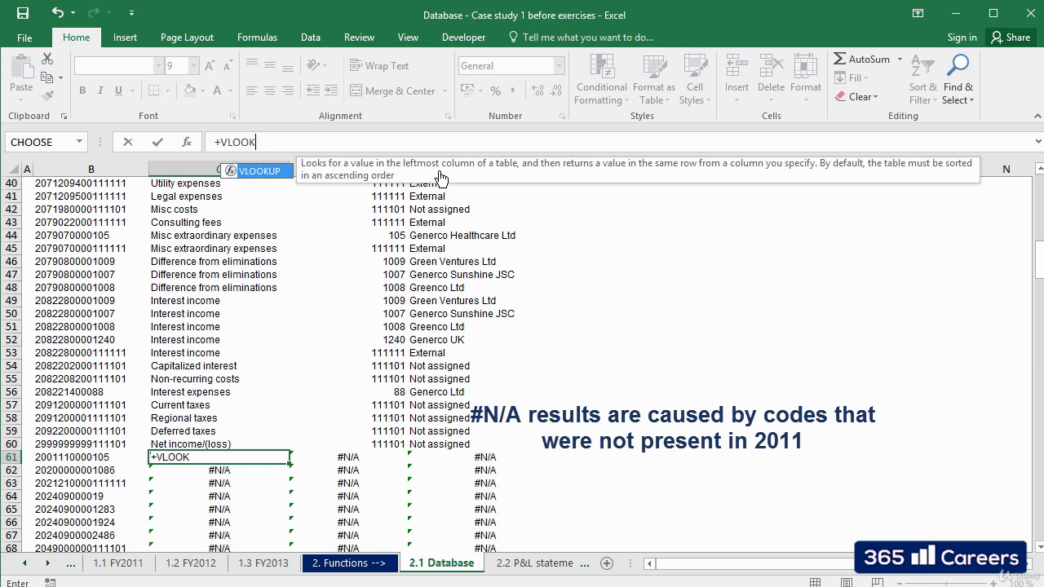
pyautogui.write('UP')
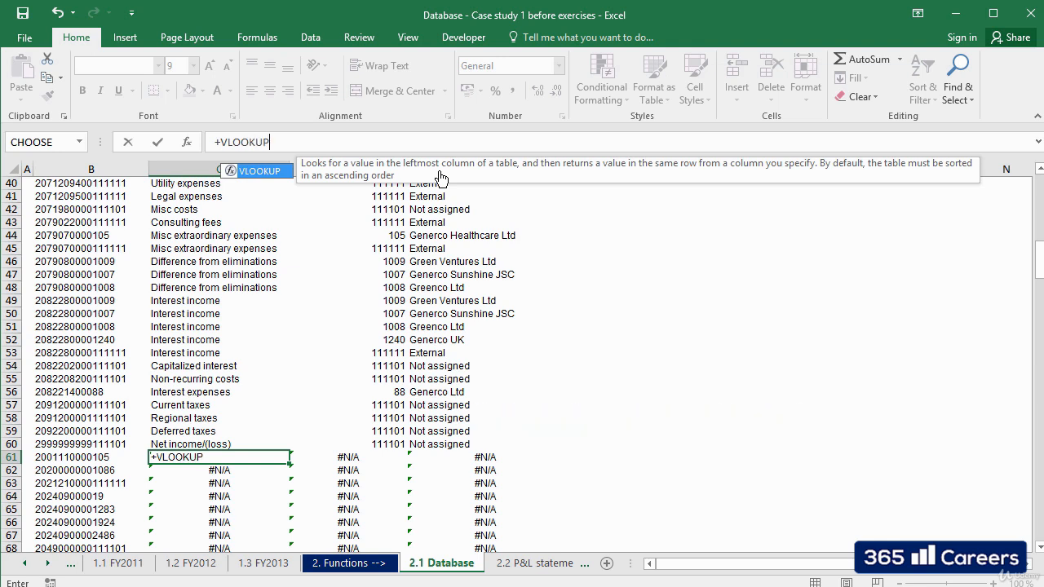
pyautogui.write('(')
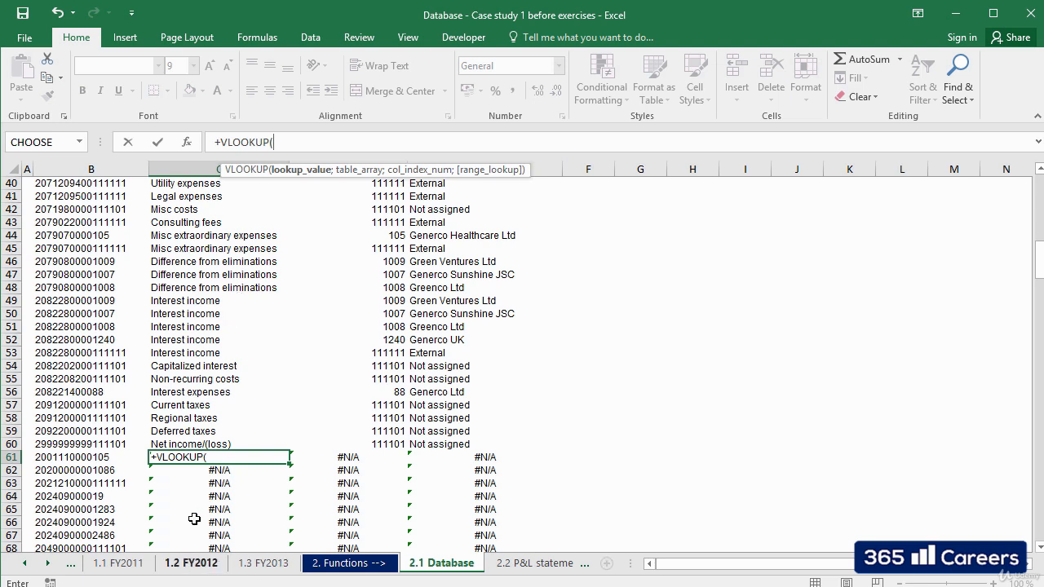
pyautogui.click(96, 459)
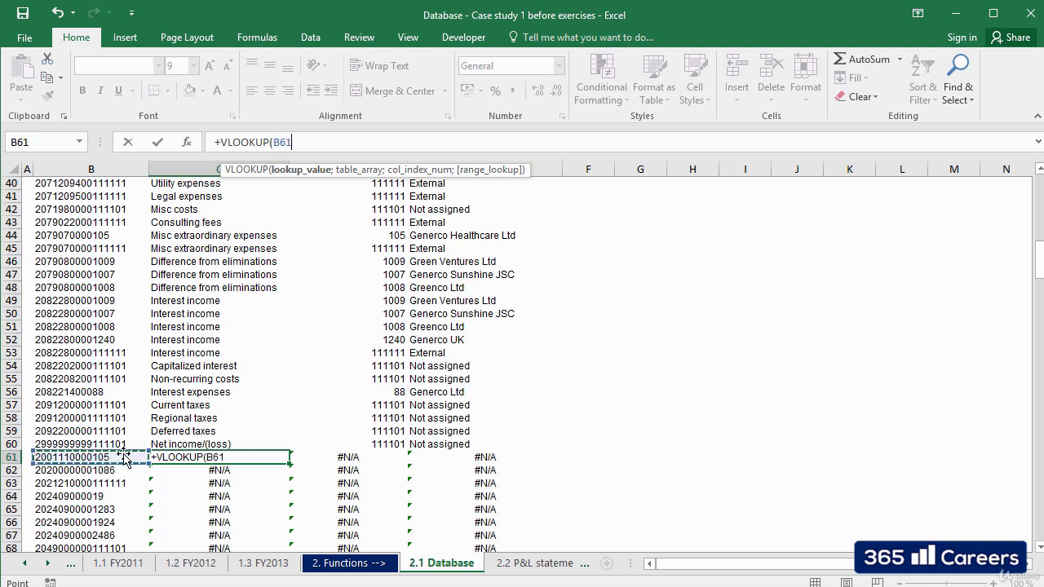
pyautogui.click(275, 142)
pyautogui.write('$')
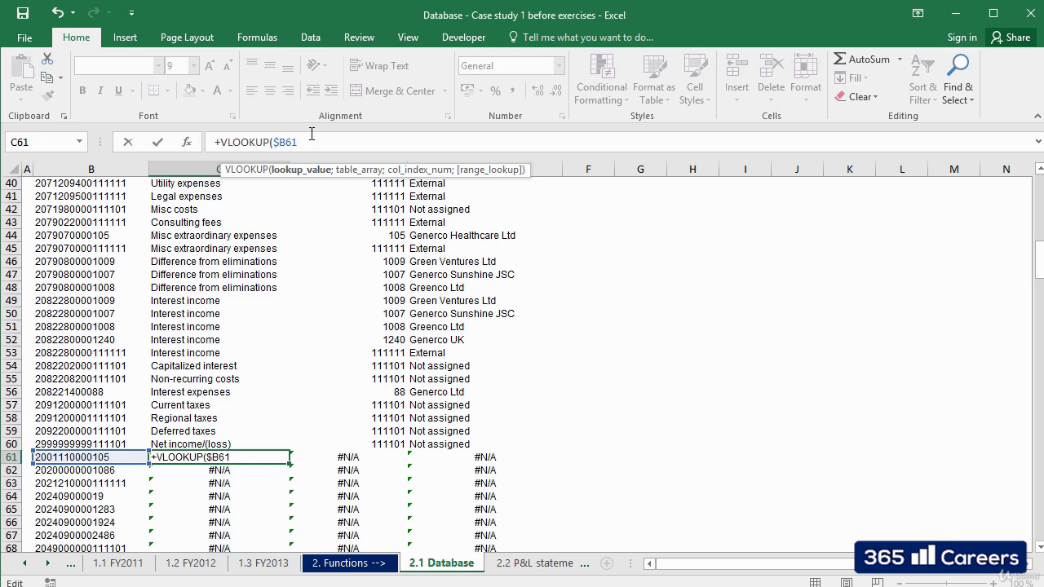
pyautogui.click(310, 142)
pyautogui.write(';')
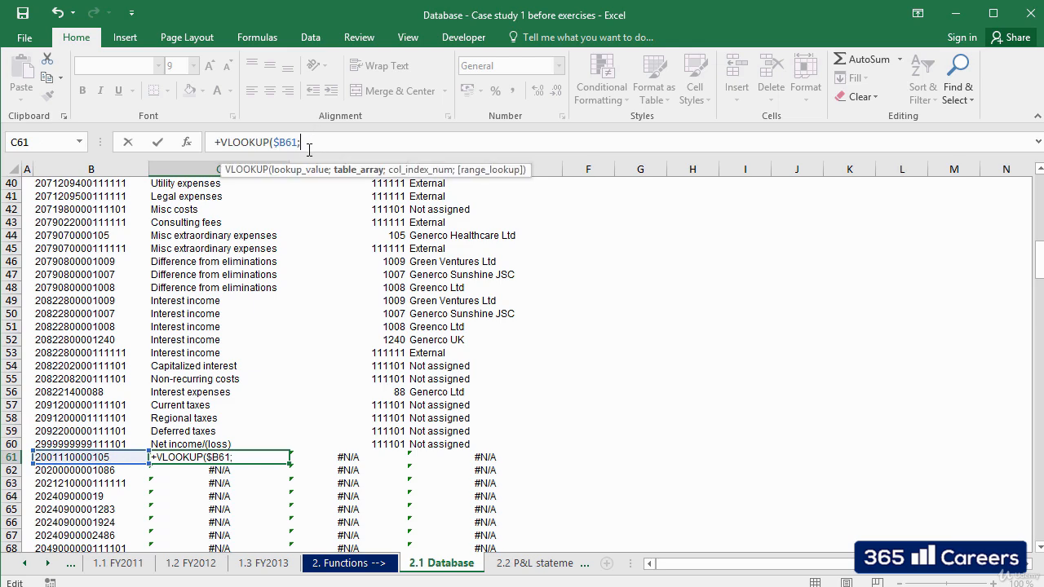
# Set the formula's table array to the absolute range $B$5:$E$86 on the 1.2 FY2012 sheet.
pyautogui.click(210, 564)
pyautogui.click(159, 251)
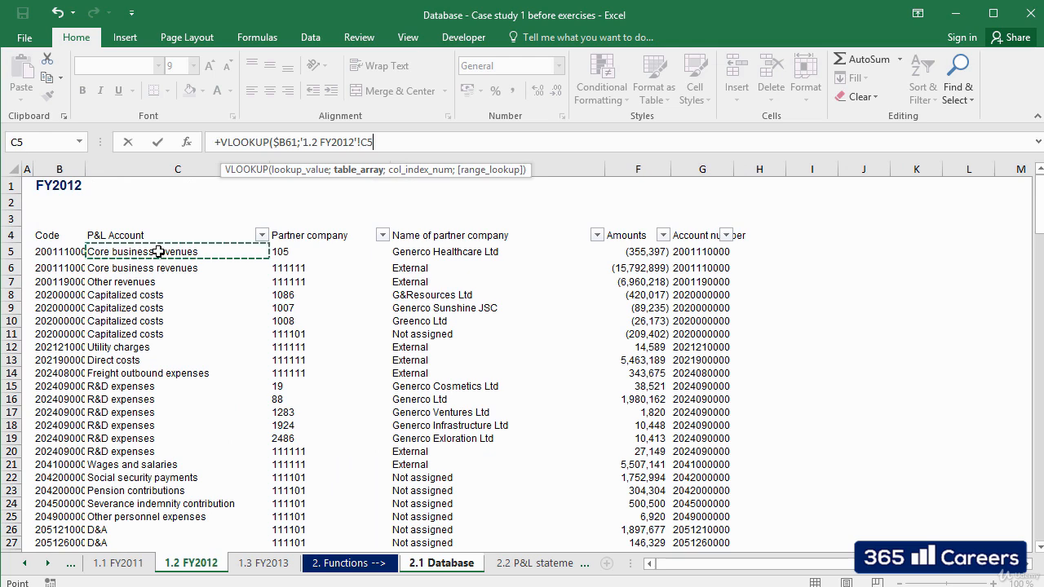
pyautogui.press('Left')
pyautogui.hotkey('shift', 'Right')
pyautogui.hotkey('shift', 'Right')
pyautogui.hotkey('shift', 'Right')
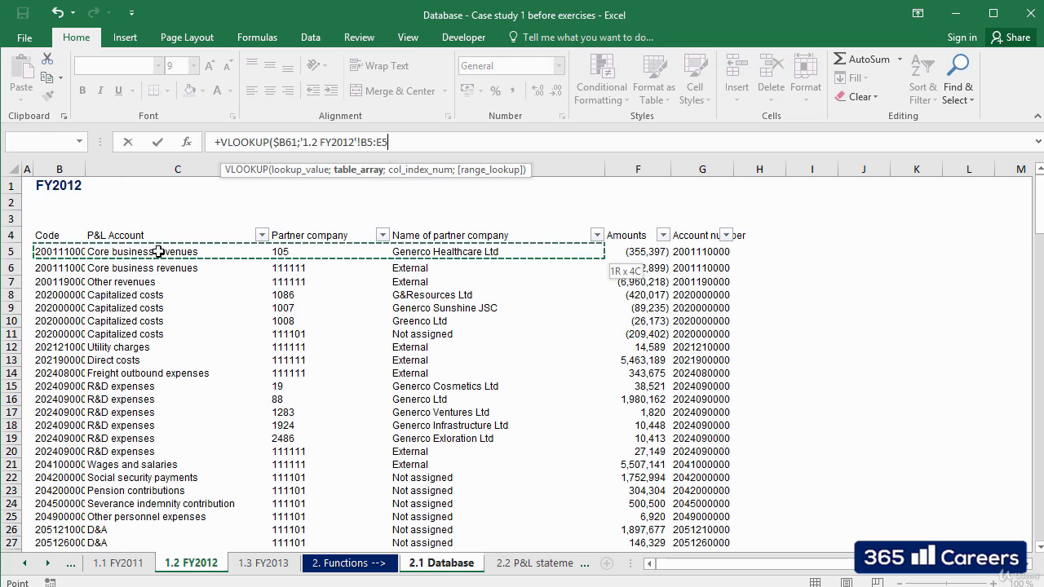
pyautogui.hotkey('ctrl', 'shift', 'Down')
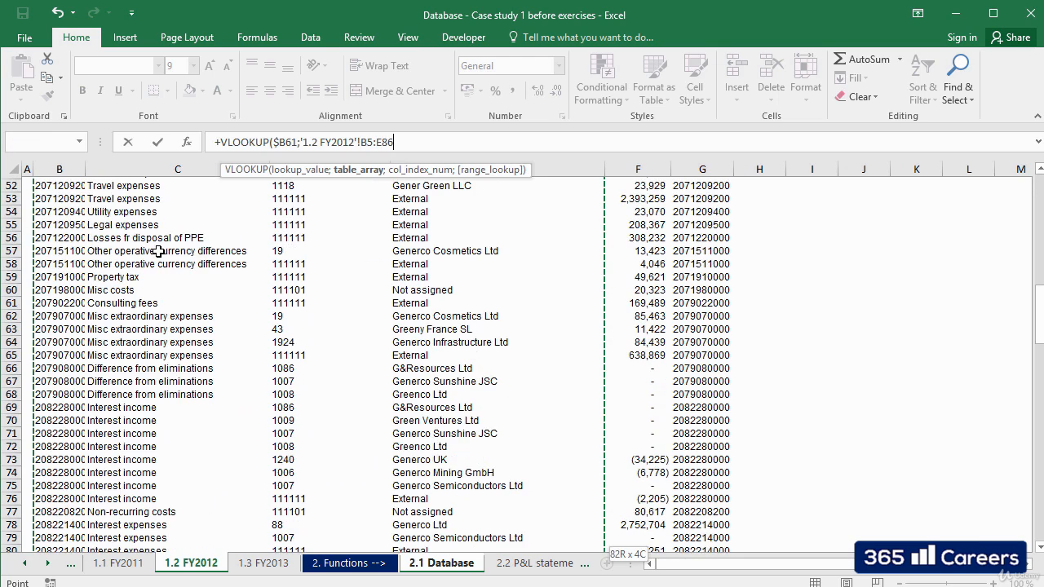
pyautogui.press('F4')
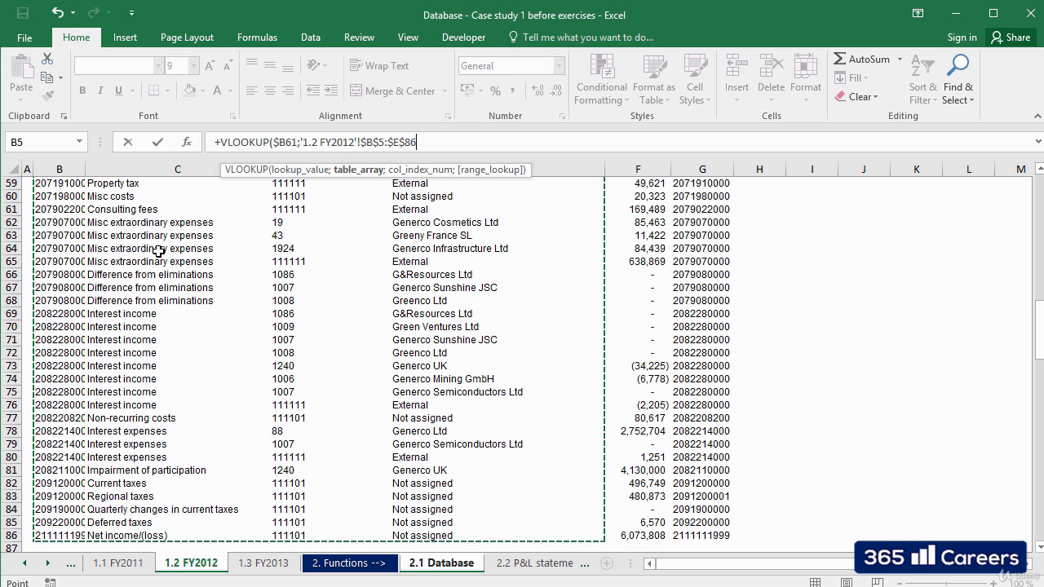
# Complete the C61 VLOOKUP with column index 2 and FALSE for an exact match.
pyautogui.write(';2')
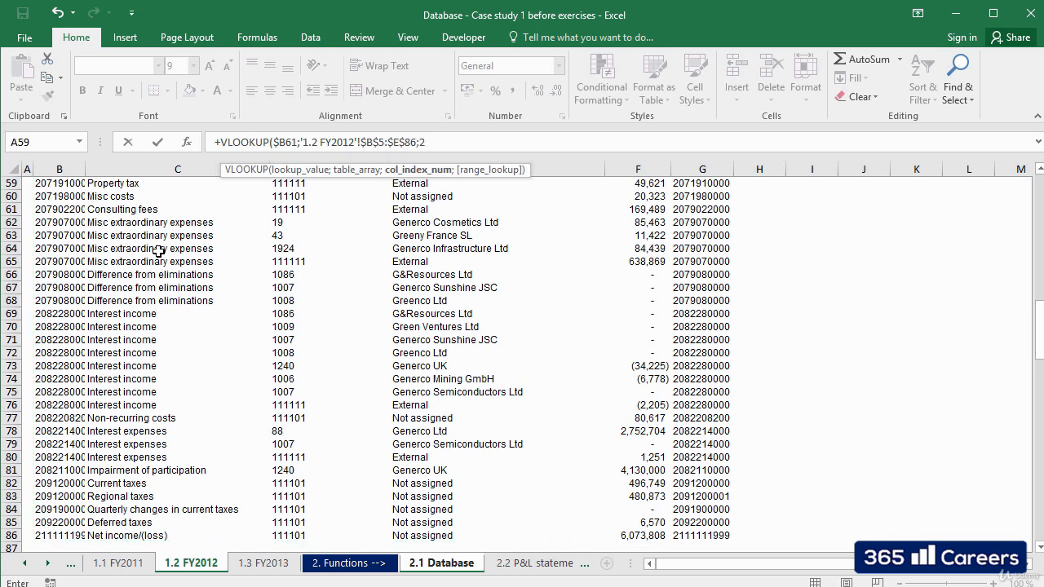
pyautogui.write(';false)')
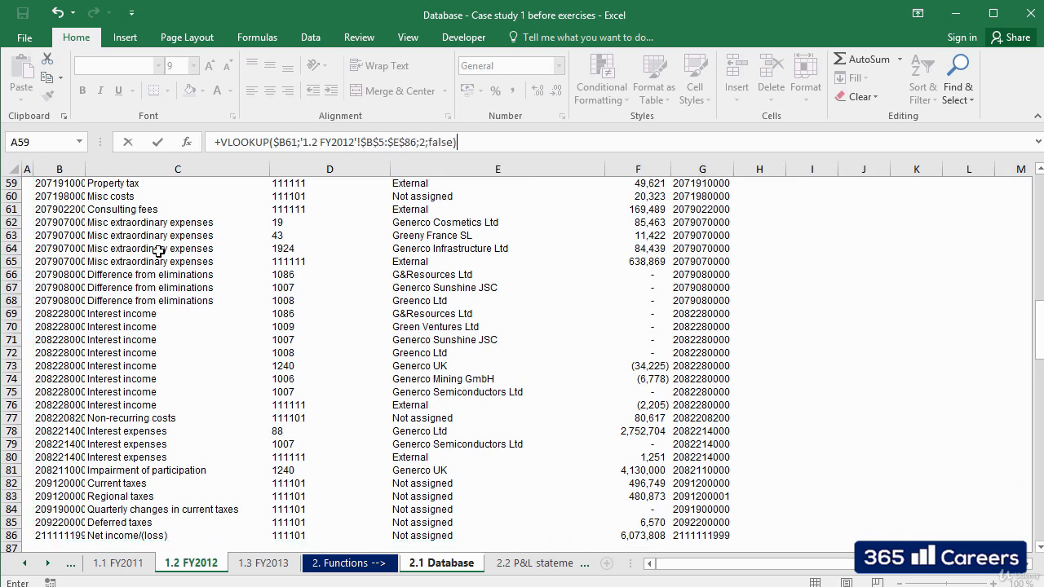
pyautogui.press('Return')
# Copy the C61 formula into D61 and change its column index to 3.
pyautogui.press('Up')
pyautogui.hotkey('ctrl', 'c')
pyautogui.press('Right')
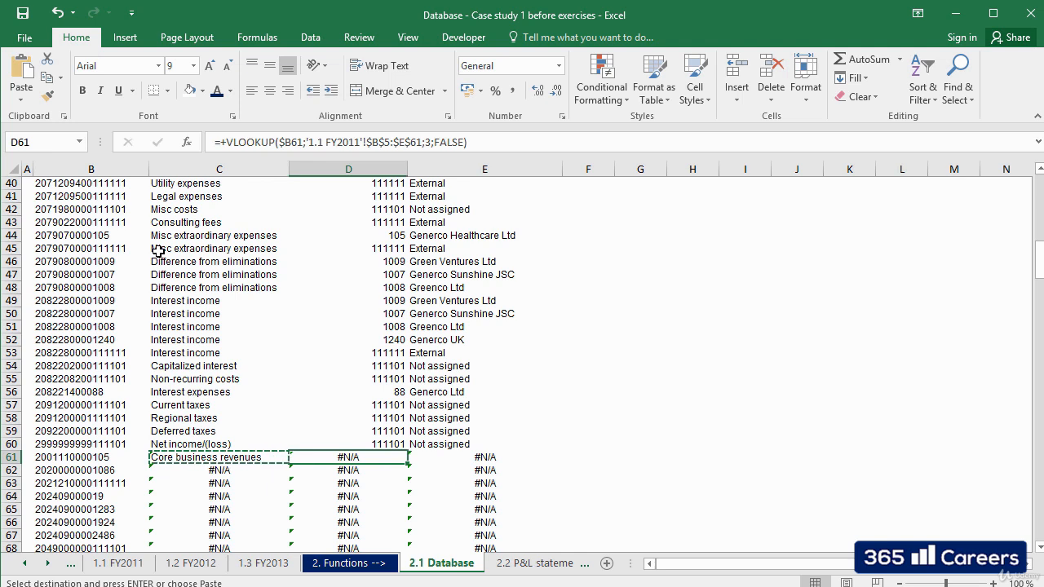
pyautogui.hotkey('ctrl', 'v')
pyautogui.press('F2')
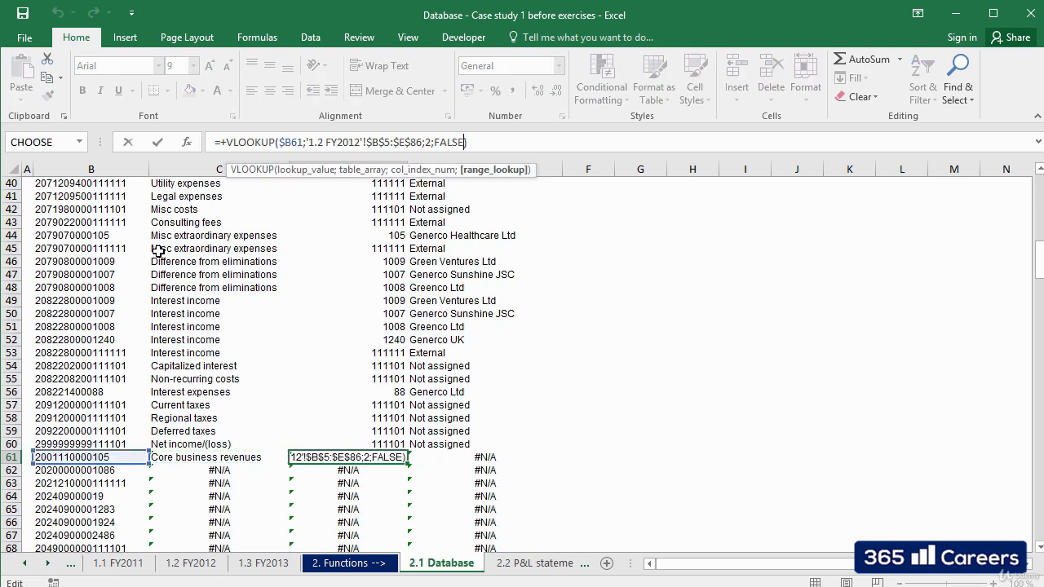
pyautogui.press('Left')
pyautogui.press('Left')
pyautogui.press('BackSpace')
pyautogui.write('3')
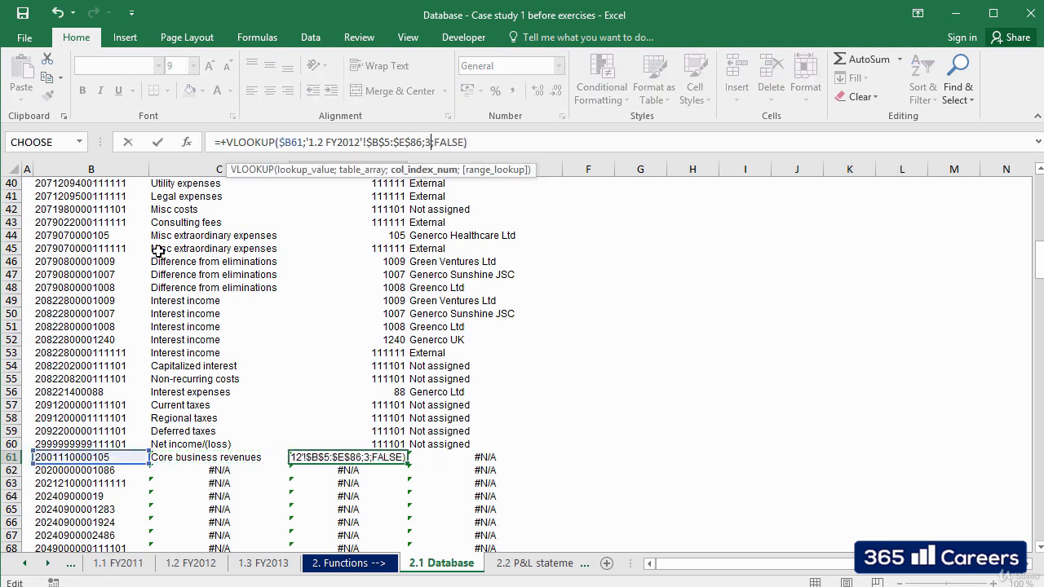
pyautogui.hotkey('ctrl', 'Return')
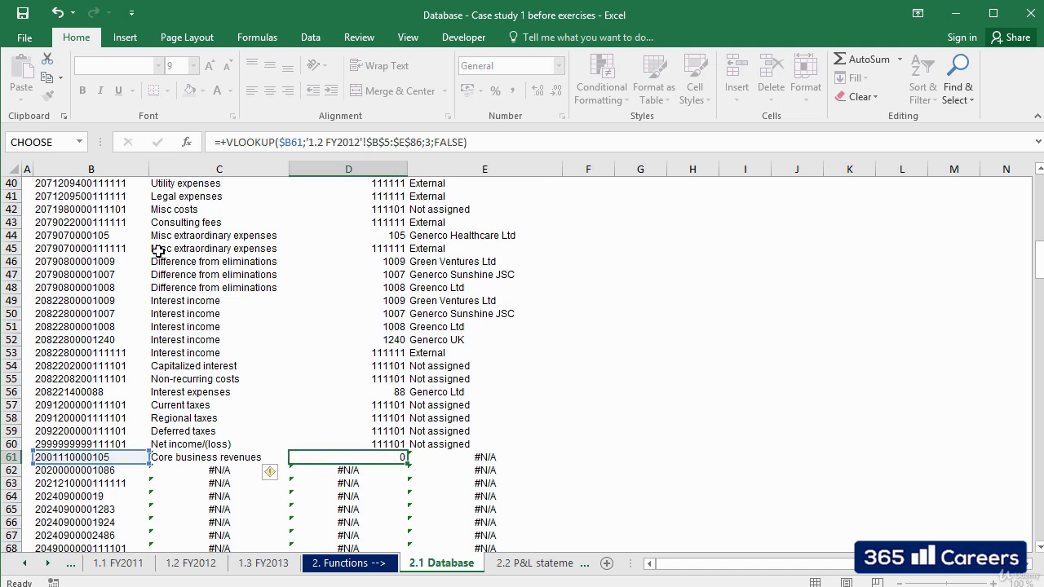
# Copy the D61 formula into E61 and change its column index to 4.
pyautogui.hotkey('ctrl', 'c')
pyautogui.press('Right')
pyautogui.hotkey('ctrl', 'v')
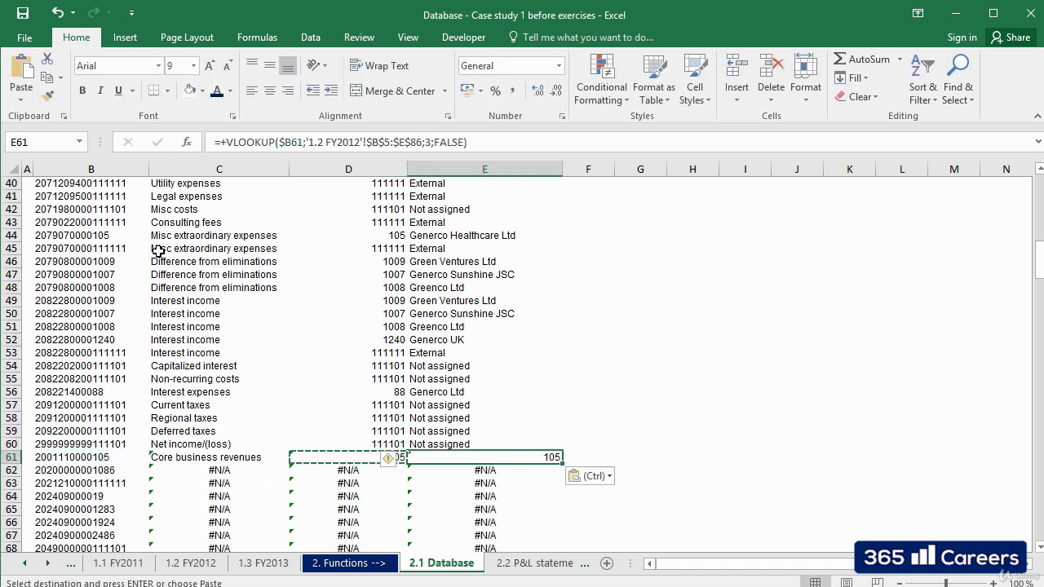
pyautogui.press('F2')
pyautogui.press('Left')
pyautogui.press('Left')
pyautogui.press('Left')
pyautogui.press('Left')
pyautogui.press('Left')
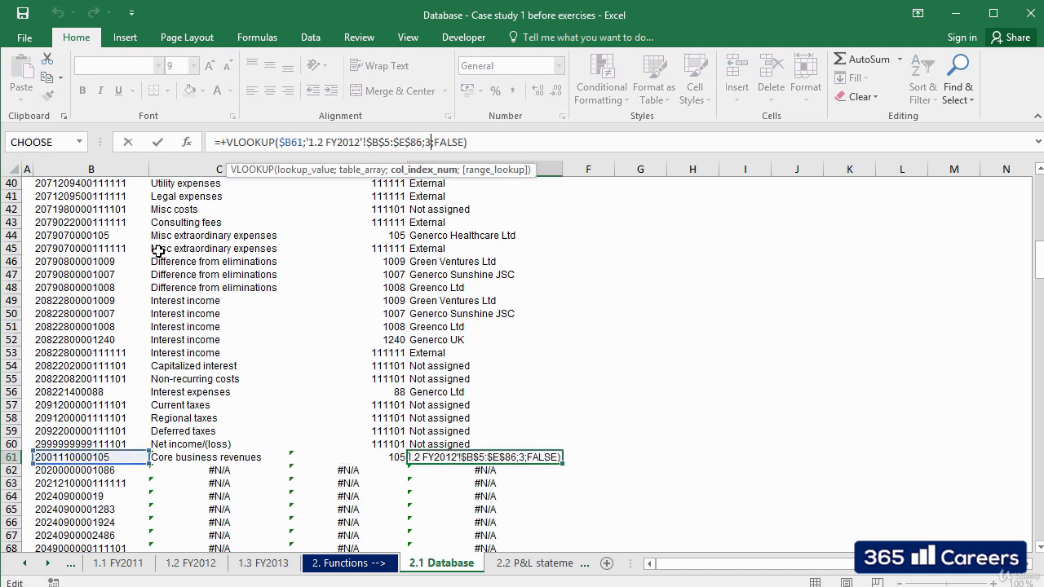
pyautogui.press('BackSpace')
pyautogui.write('4')
pyautogui.press('Return')
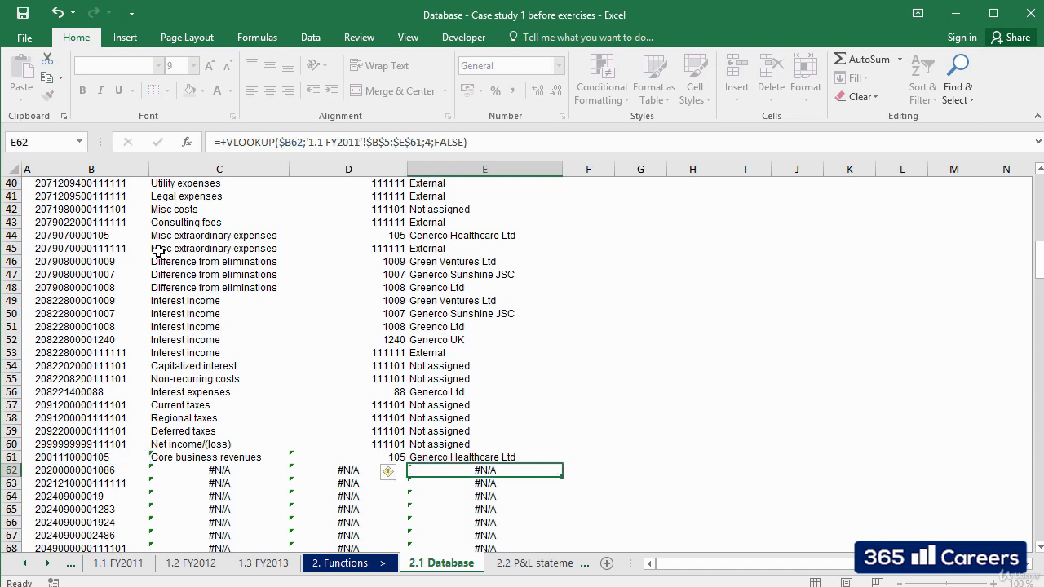
pyautogui.press('Up')
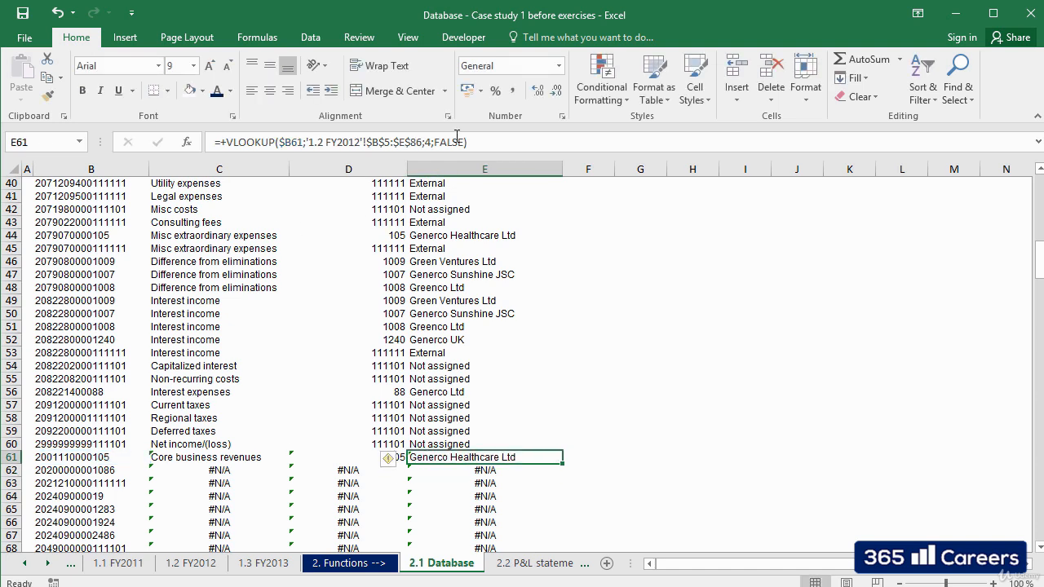
pyautogui.doubleClick(428, 142)
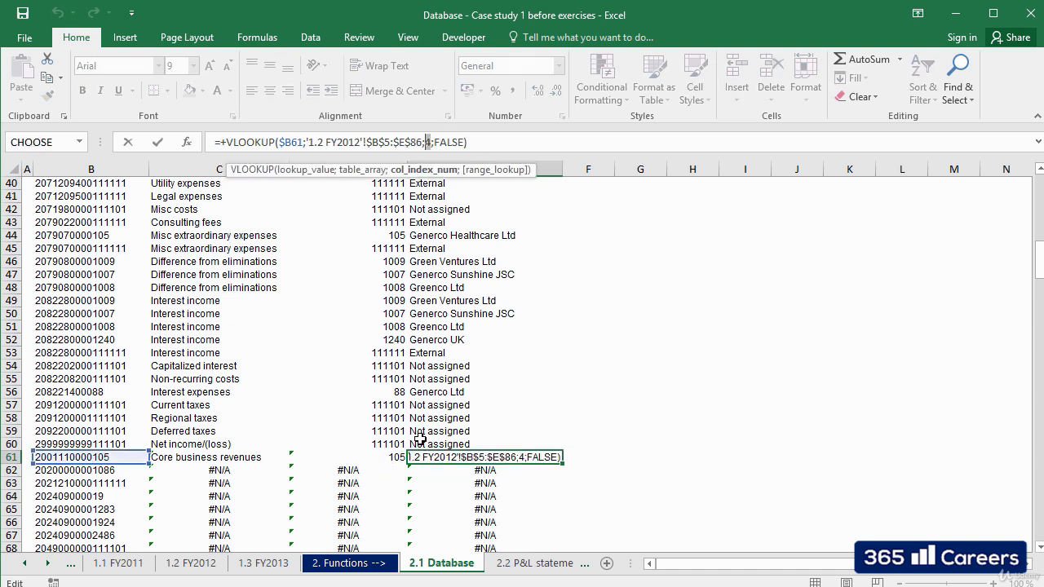
pyautogui.press('Escape')
# Copy the FY2012 lookup formulas in C61:E61 down to the last code row, row 108.
pyautogui.click(244, 459)
pyautogui.hotkey('shift', 'Right')
pyautogui.hotkey('shift', 'Right')
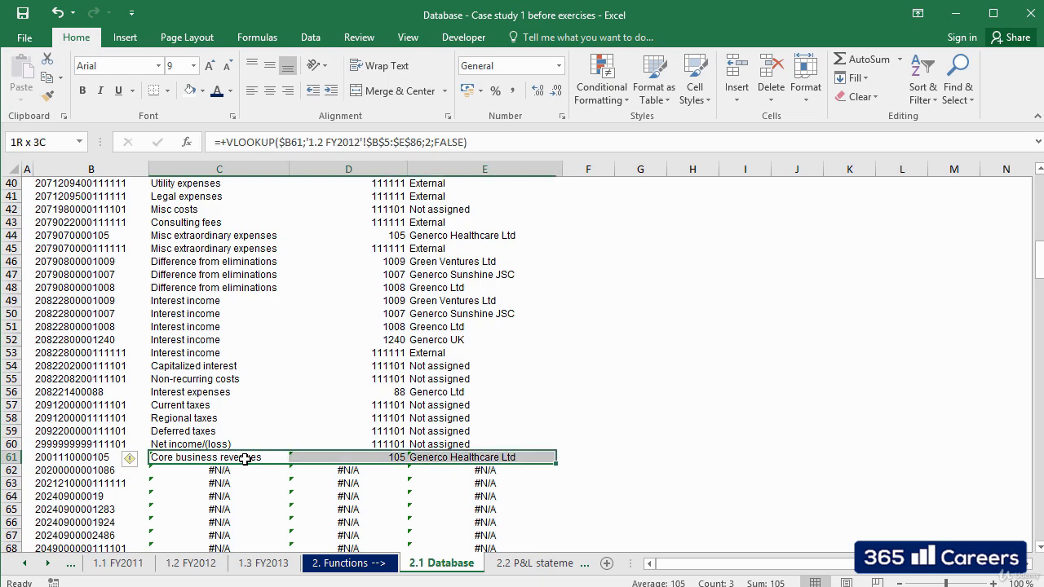
pyautogui.hotkey('ctrl', 'c')
pyautogui.press('Down')
pyautogui.hotkey('shift', 'Right')
pyautogui.hotkey('shift', 'Right')
pyautogui.hotkey('ctrl', 'v')
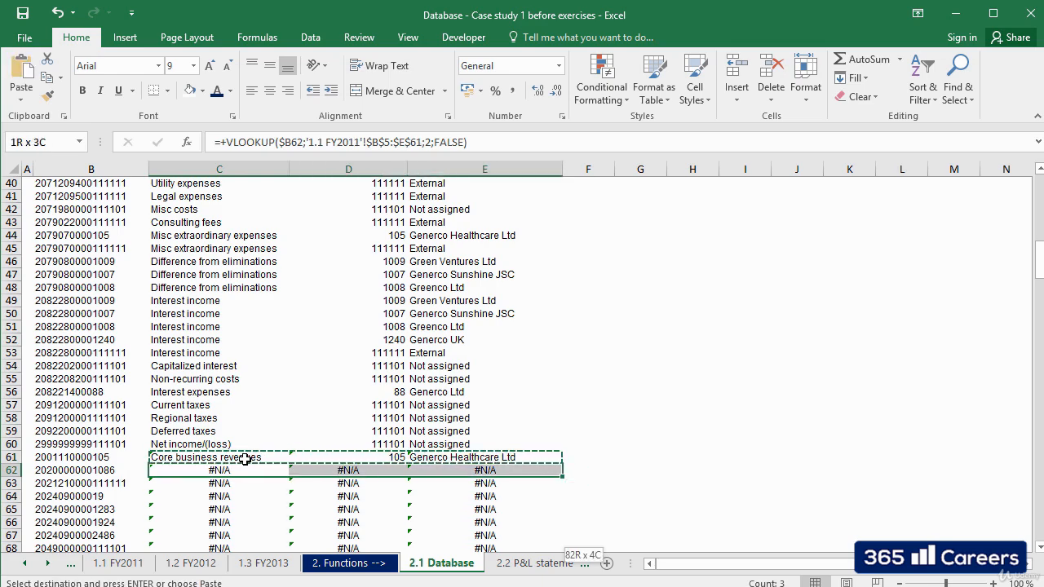
pyautogui.hotkey('ctrl', 'shift', 'Down')
pyautogui.hotkey('ctrl', 'v')
pyautogui.hotkey('ctrl', 'z')
# Check the FY2012 lookup results from row 62 down to find the first code still without a match.
pyautogui.press('Down')
pyautogui.press('Down')
pyautogui.press('Down')
pyautogui.press('Down')
pyautogui.press('Down')
pyautogui.press('Down')
pyautogui.press('Down')
pyautogui.press('Down')
pyautogui.press('Down')
pyautogui.press('Down')
pyautogui.press('Down')
pyautogui.press('Down')
pyautogui.press('Down')
pyautogui.press('Down')
pyautogui.press('Down')
pyautogui.press('Down')
pyautogui.press('Down')
pyautogui.press('Down')
pyautogui.press('Down')
pyautogui.press('Down')
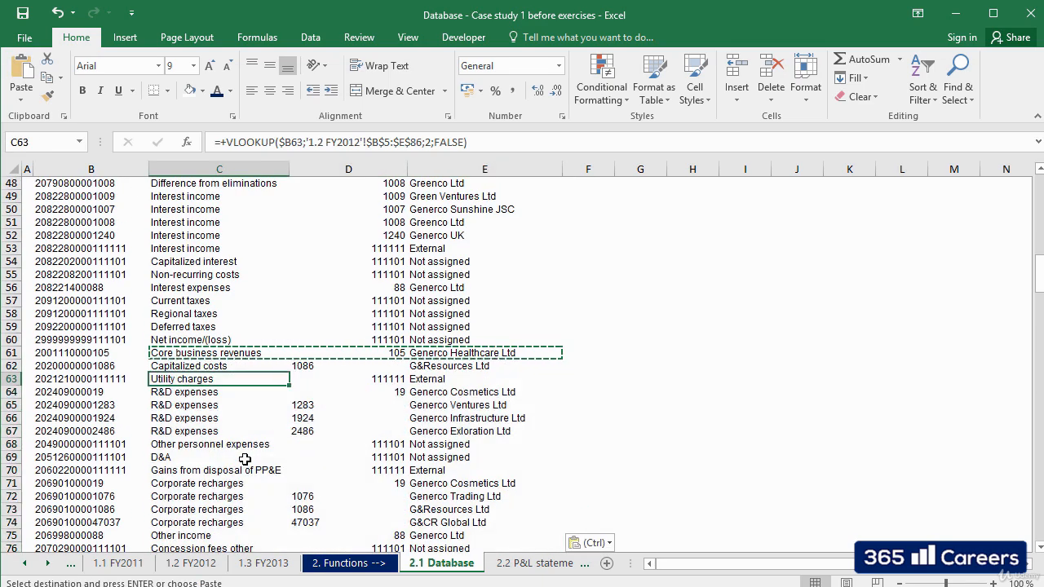
pyautogui.press('Down')
pyautogui.press('Down')
pyautogui.press('Down')
pyautogui.press('Down')
pyautogui.press('Down')
pyautogui.press('Down')
pyautogui.press('Down')
pyautogui.press('Down')
pyautogui.press('Down')
pyautogui.press('Down')
pyautogui.press('Down')
pyautogui.press('Down')
pyautogui.press('Down')
pyautogui.press('Down')
pyautogui.press('Down')
pyautogui.press('Down')
pyautogui.press('Down')
pyautogui.press('Down')
pyautogui.press('Down')
pyautogui.press('Down')
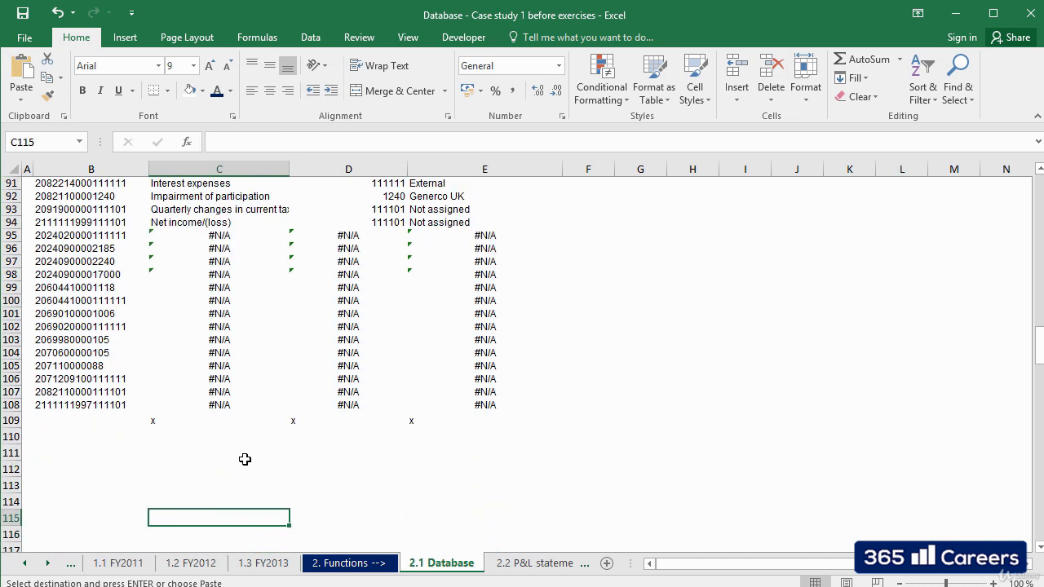
pyautogui.press('Up')
pyautogui.press('Up')
pyautogui.press('Up')
pyautogui.press('Up')
pyautogui.press('Up')
pyautogui.press('Up')
pyautogui.press('Up')
pyautogui.press('Up')
pyautogui.press('Up')
pyautogui.press('Up')
pyautogui.press('Up')
pyautogui.press('Up')
pyautogui.press('Up')
pyautogui.press('Up')
pyautogui.press('Up')
pyautogui.press('Up')
pyautogui.press('Up')
pyautogui.press('Up')
pyautogui.press('Up')
pyautogui.press('Up')
pyautogui.press('Up')
pyautogui.press('Up')
pyautogui.press('Up')
pyautogui.press('Up')
pyautogui.press('Up')
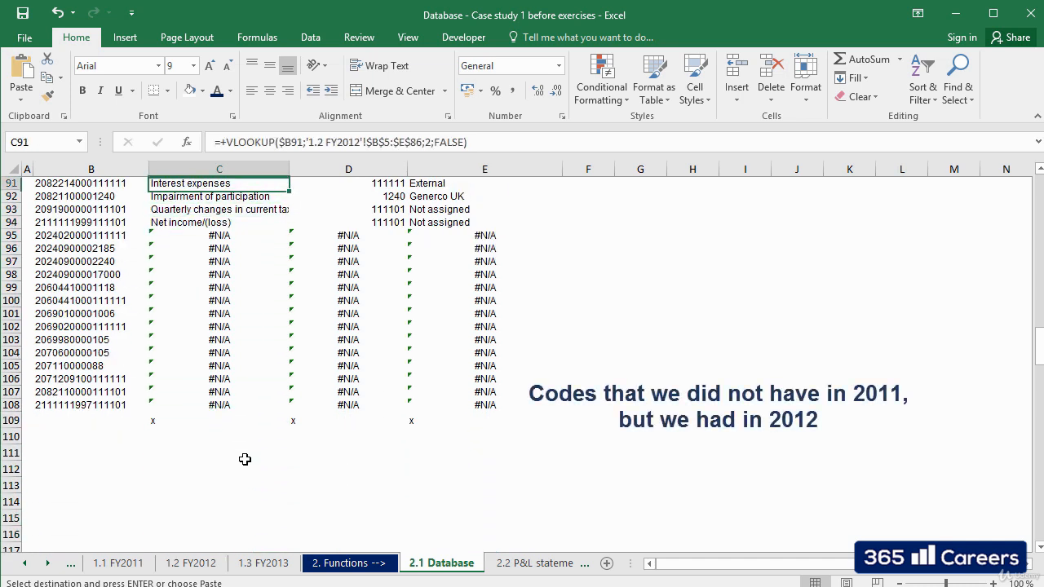
pyautogui.press('Down')
pyautogui.press('Down')
pyautogui.press('Down')
pyautogui.press('Down')
pyautogui.press('Down')
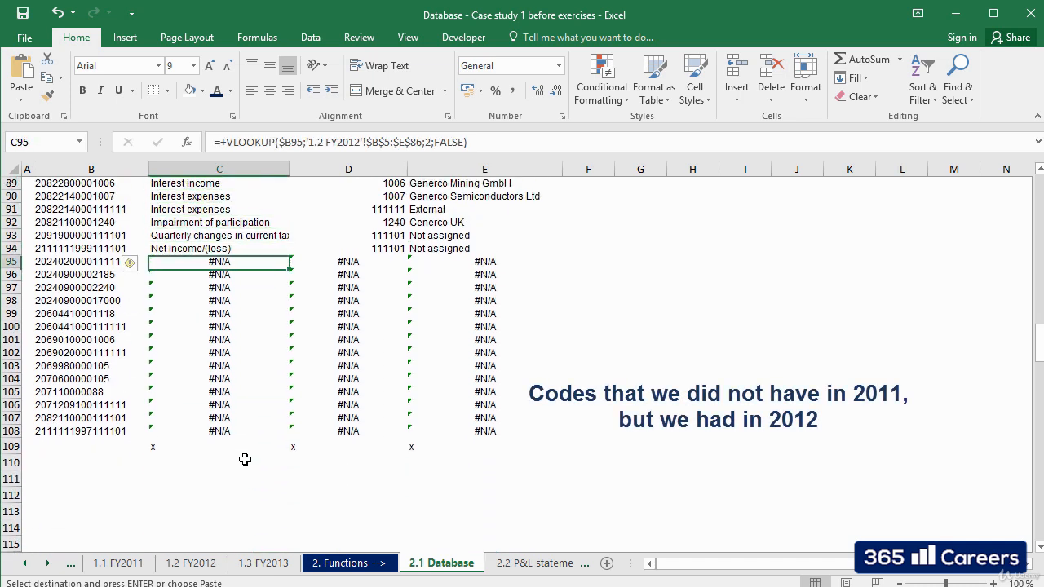
# Start a VLOOKUP formula in C95 with $B95 as the lookup value.
pyautogui.write('+')
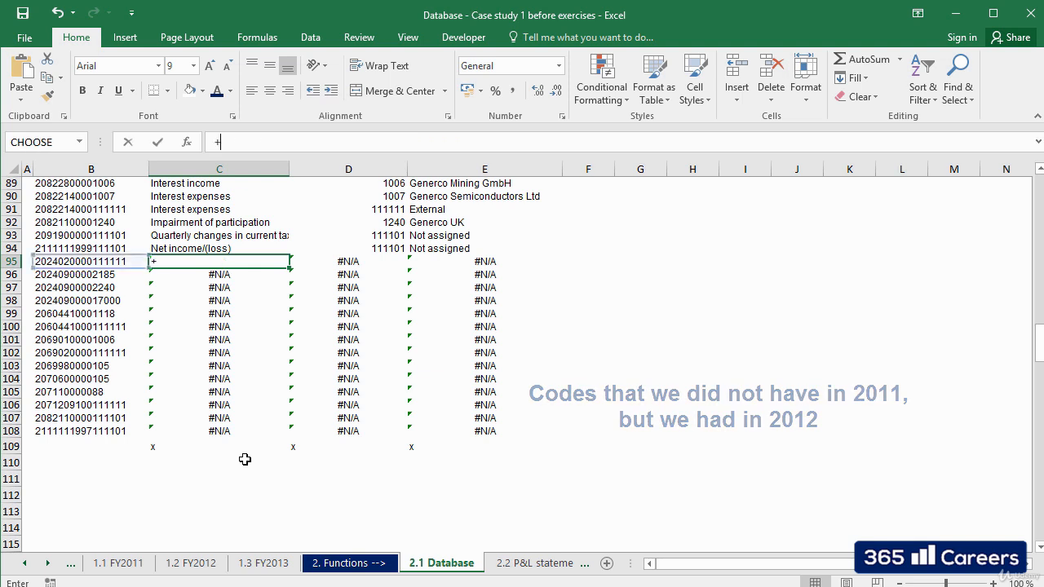
pyautogui.write('V')
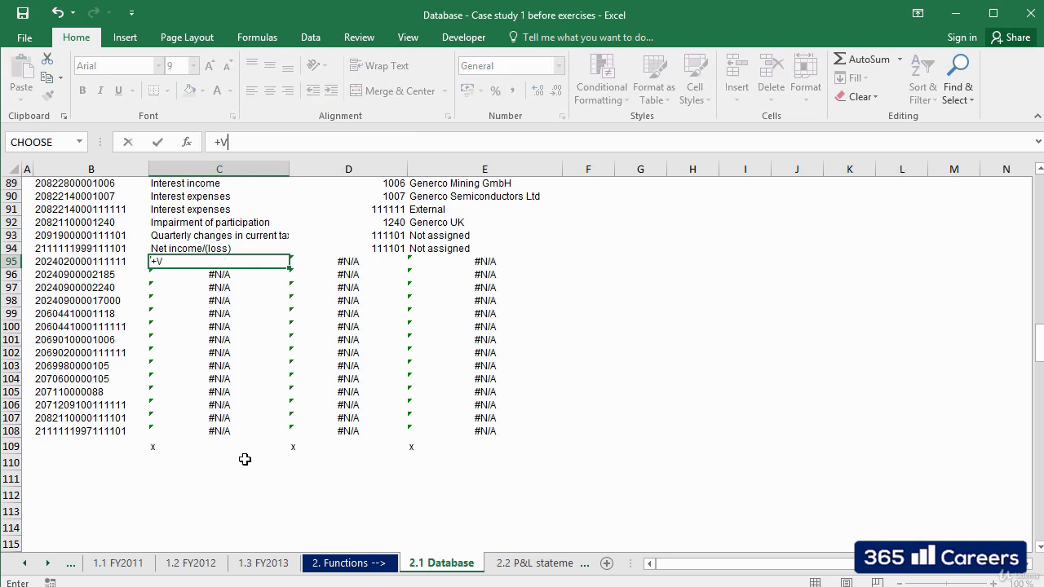
pyautogui.write('LO')
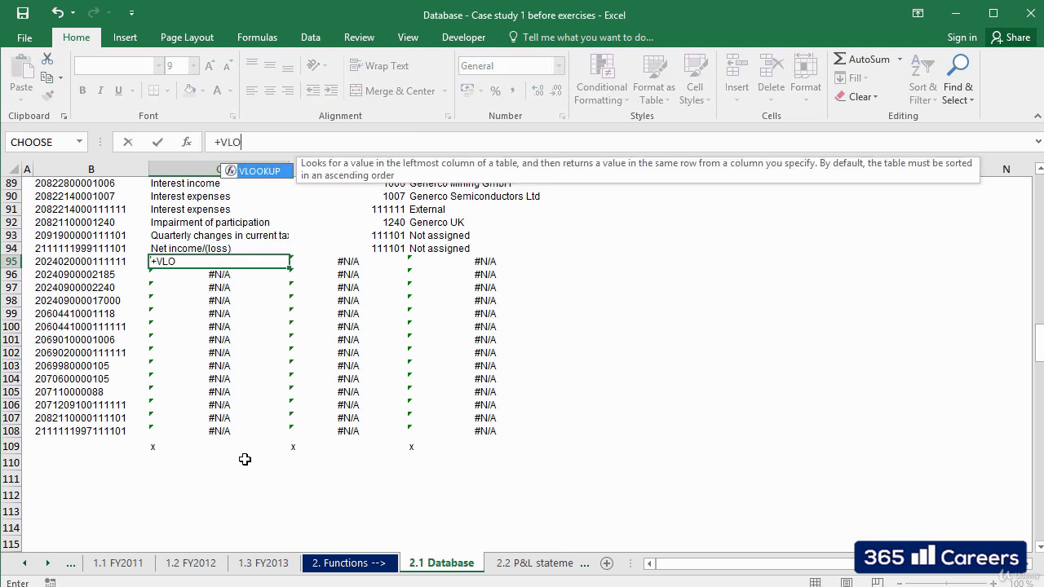
pyautogui.write('OKUP(')
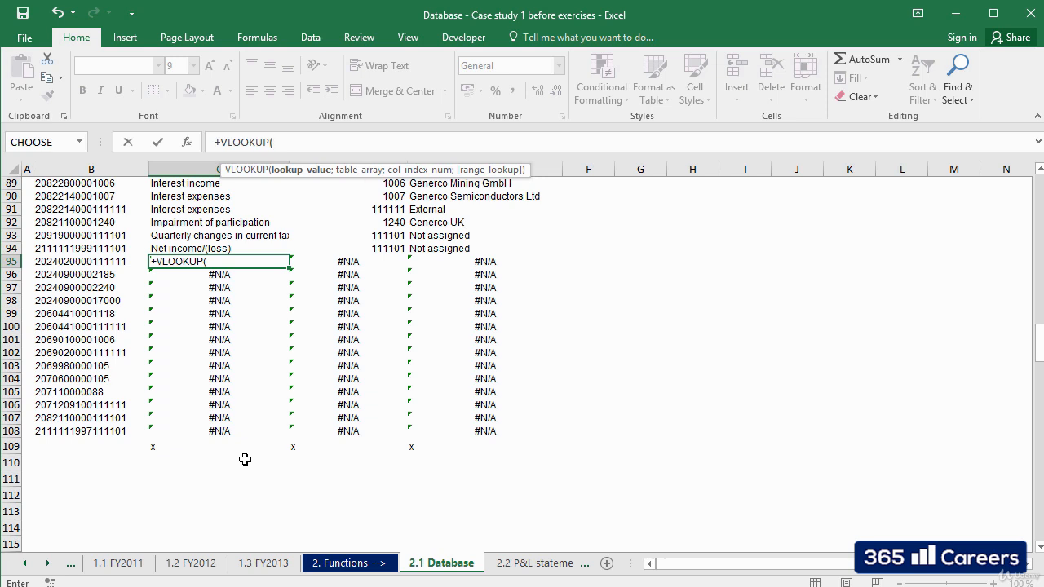
pyautogui.press('Left')
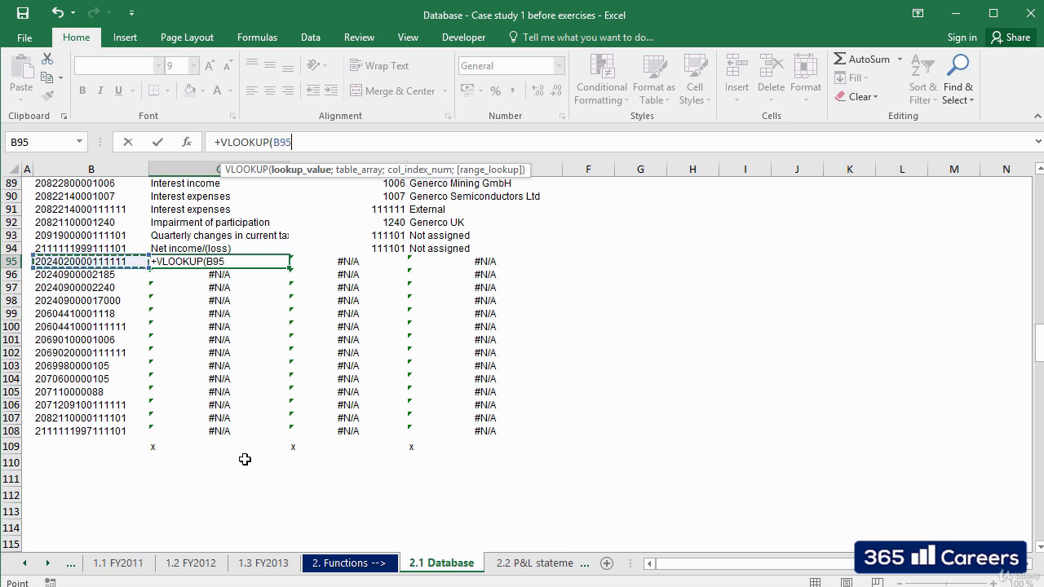
pyautogui.click(276, 140)
pyautogui.write('$B95')
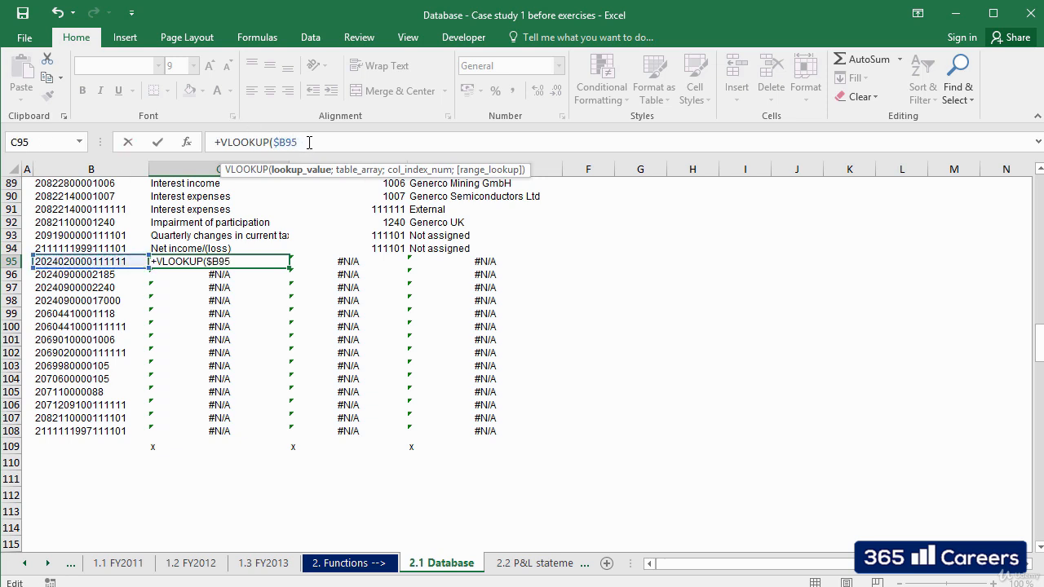
pyautogui.write(';')
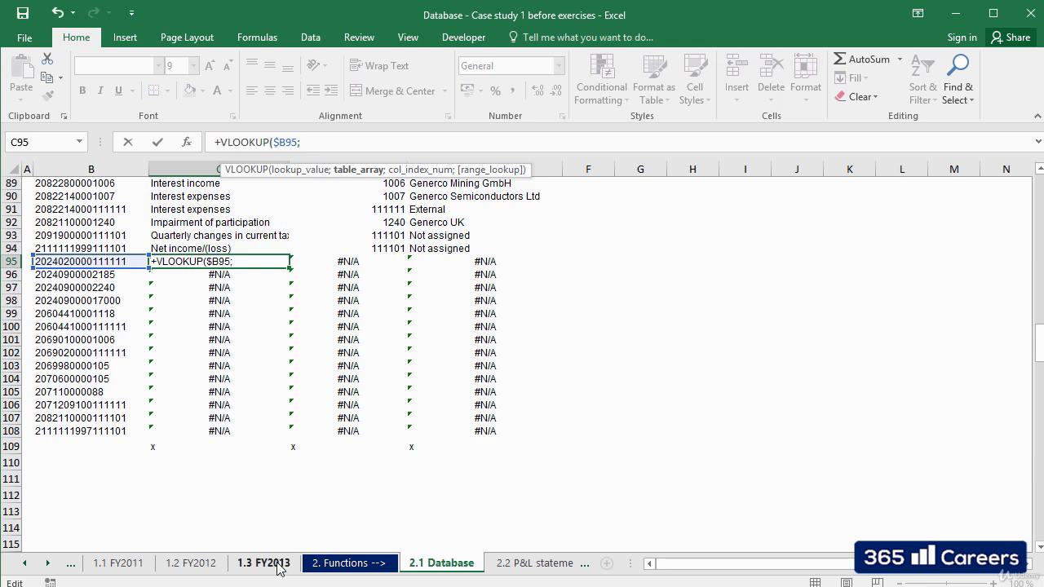
# Complete the C95 VLOOKUP with table array $B$5:$E$78 on the 1.3 FY2013 sheet, column index 2 and exact match FALSE.
pyautogui.click(278, 564)
pyautogui.moveTo(76, 240); pyautogui.dragTo(587, 241)
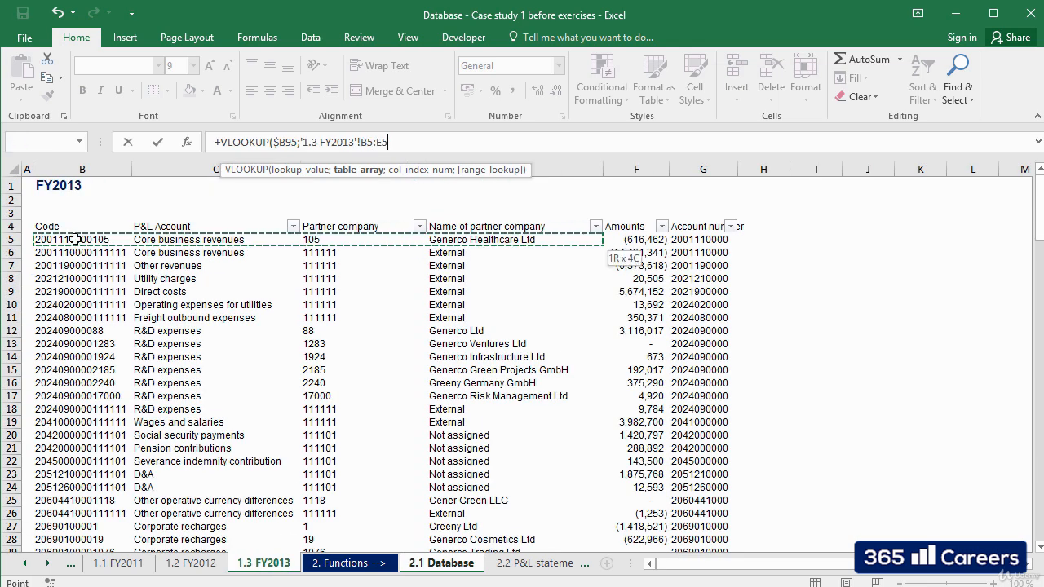
pyautogui.hotkey('ctrl', 'shift', 'Down')
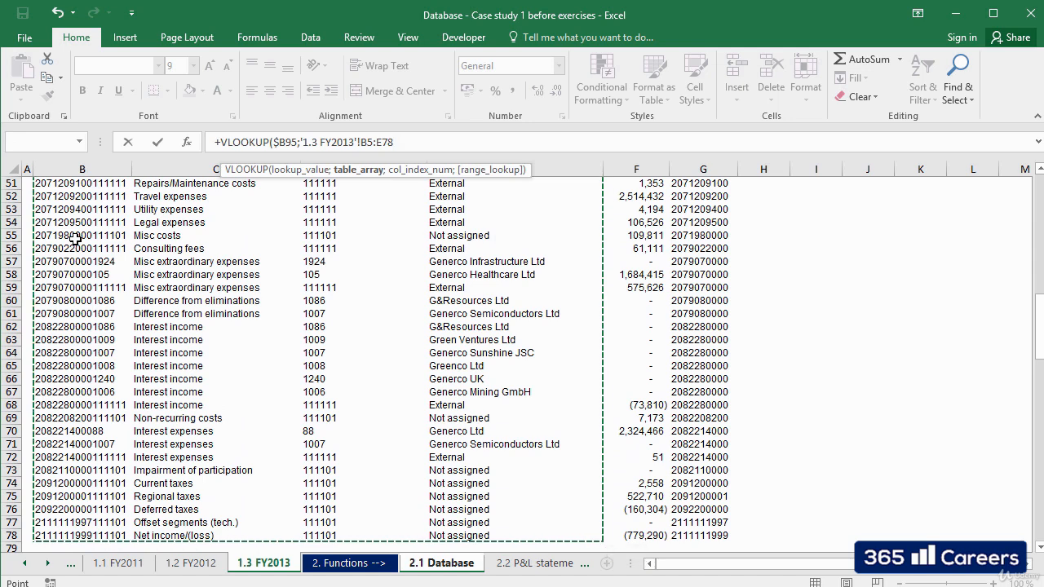
pyautogui.press('F4')
pyautogui.write(';2;false')
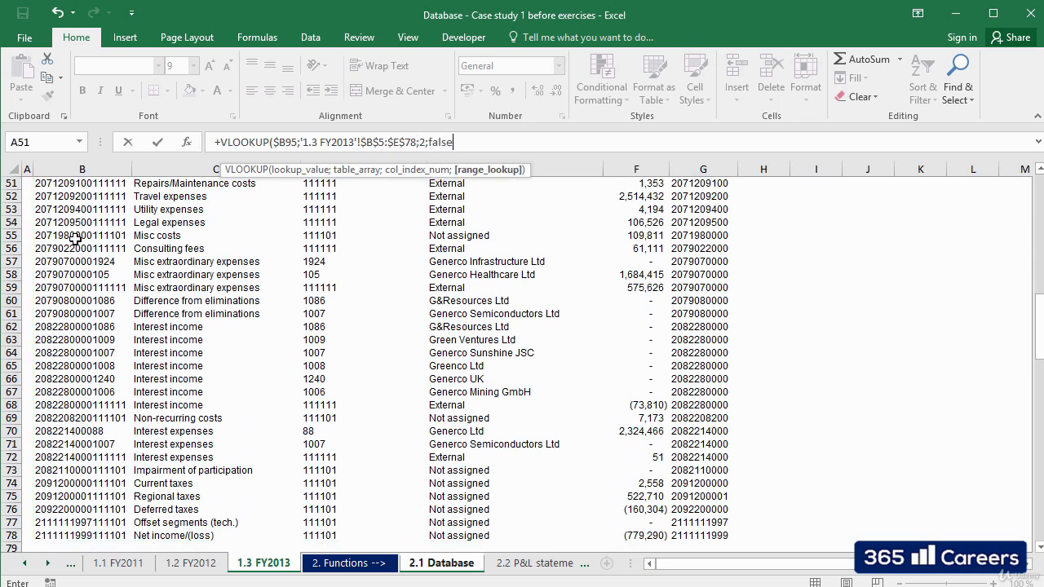
pyautogui.press('Return')
# Copy the C95 formula into D95 and change its column index to 3.
pyautogui.press('Up')
pyautogui.hotkey('ctrl', 'c')
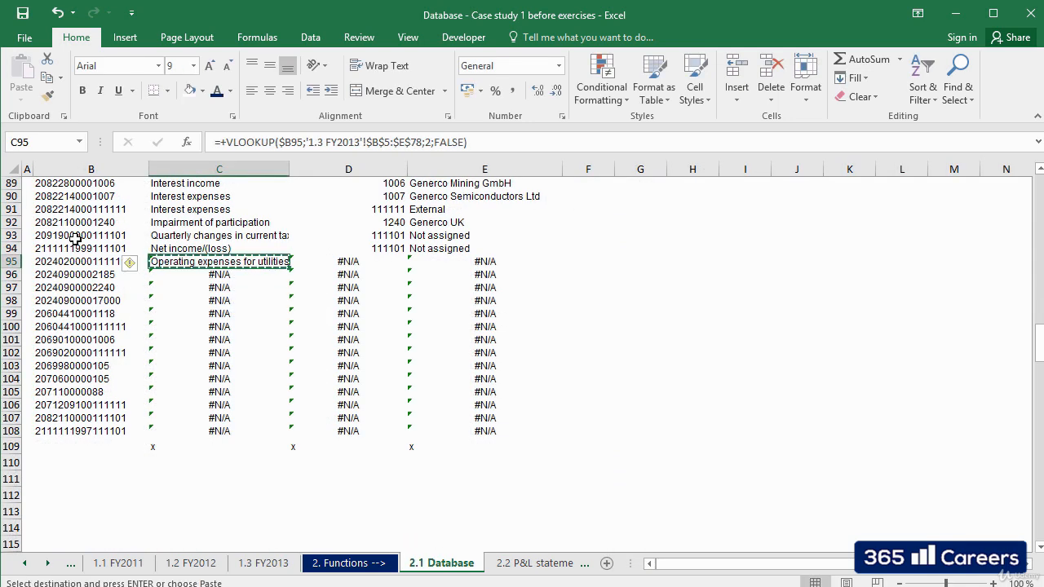
pyautogui.press('Escape')
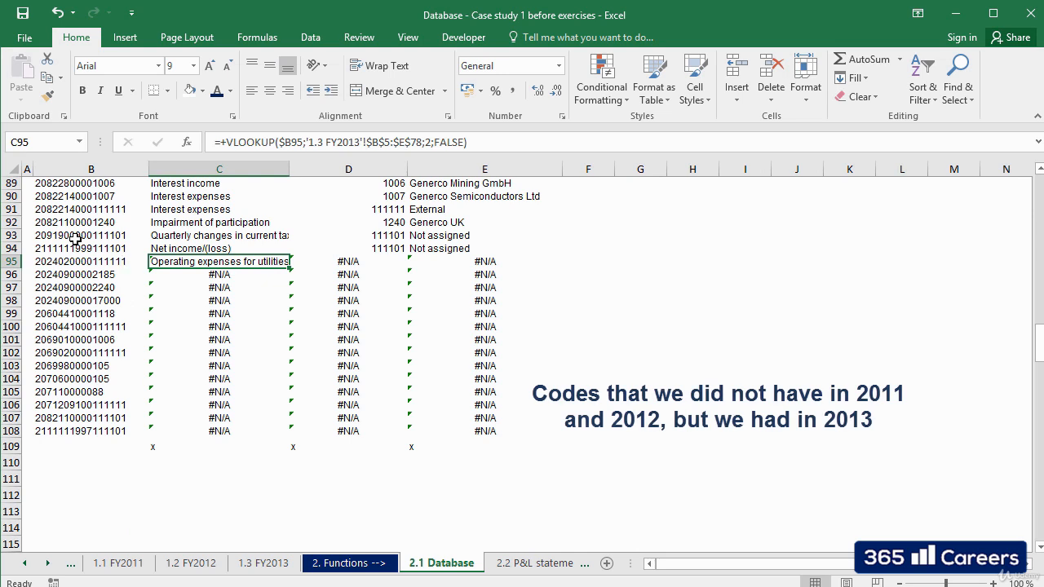
pyautogui.press('Right')
pyautogui.press('Left')
pyautogui.hotkey('ctrl', 'c')
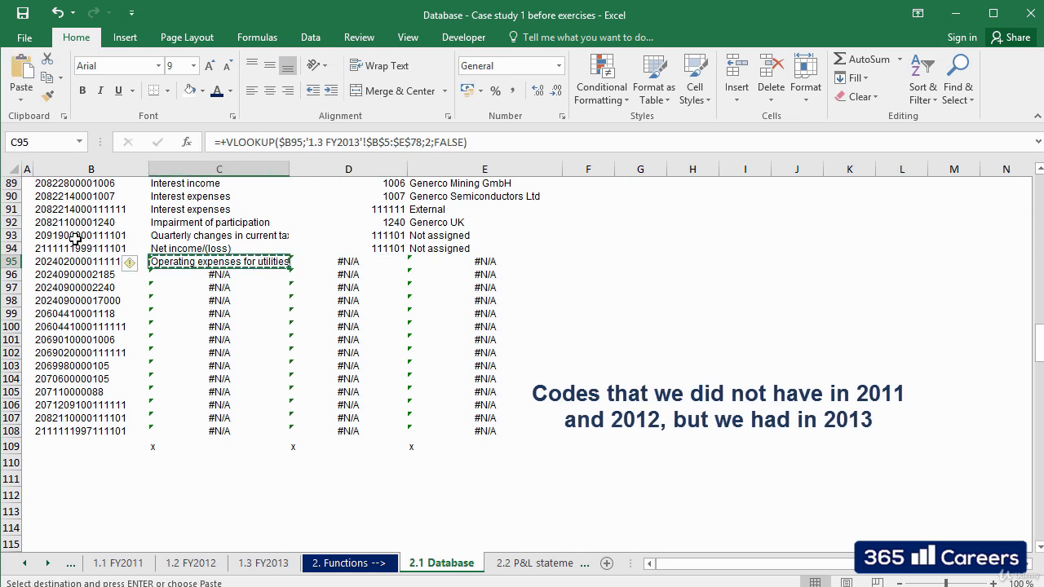
pyautogui.press('Right')
pyautogui.hotkey('ctrl', 'v')
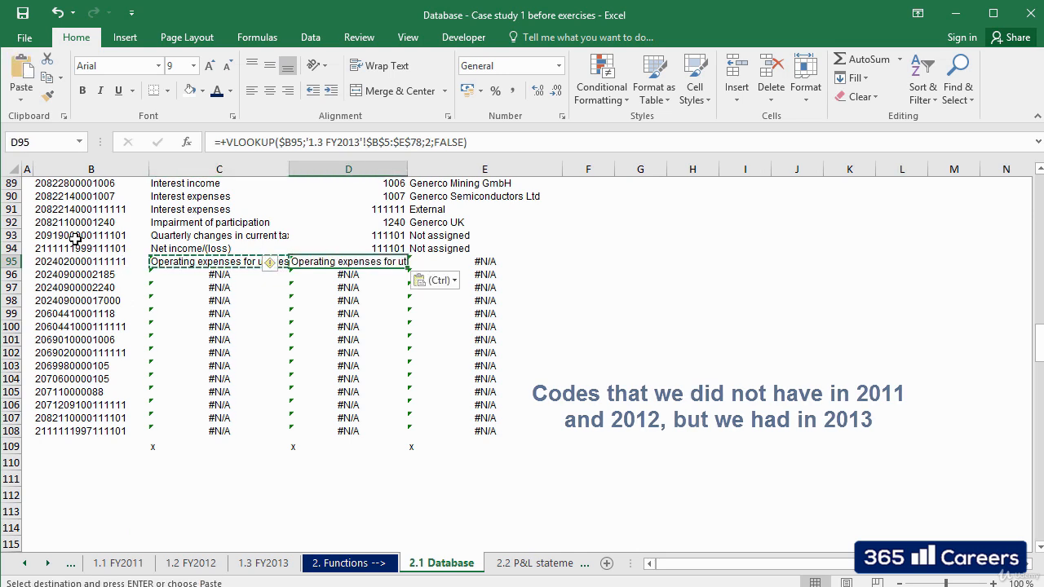
pyautogui.press('F2')
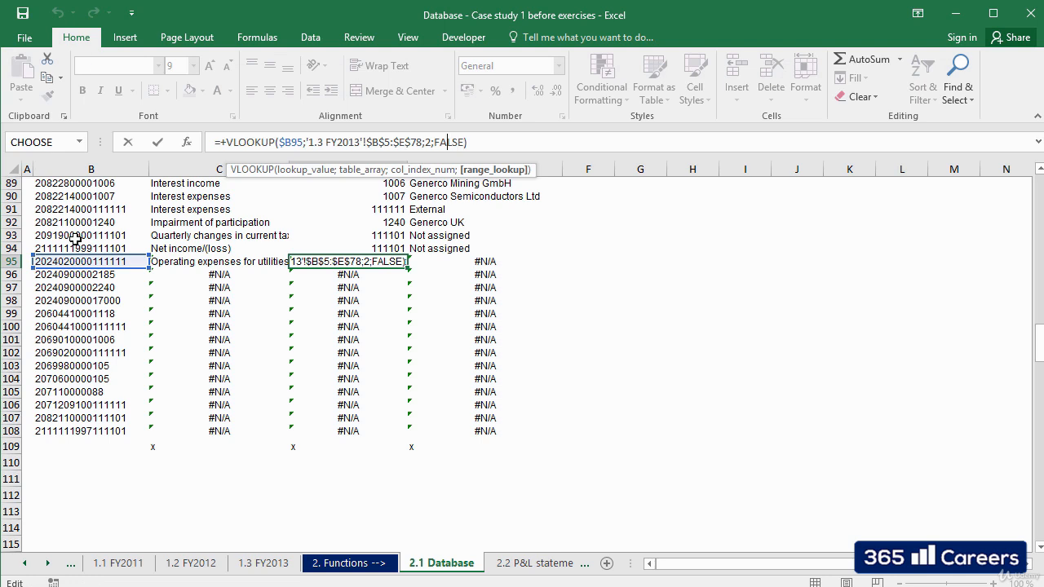
pyautogui.press('Left')
pyautogui.press('Left')
pyautogui.press('Left')
pyautogui.press('BackSpace')
pyautogui.write('3')
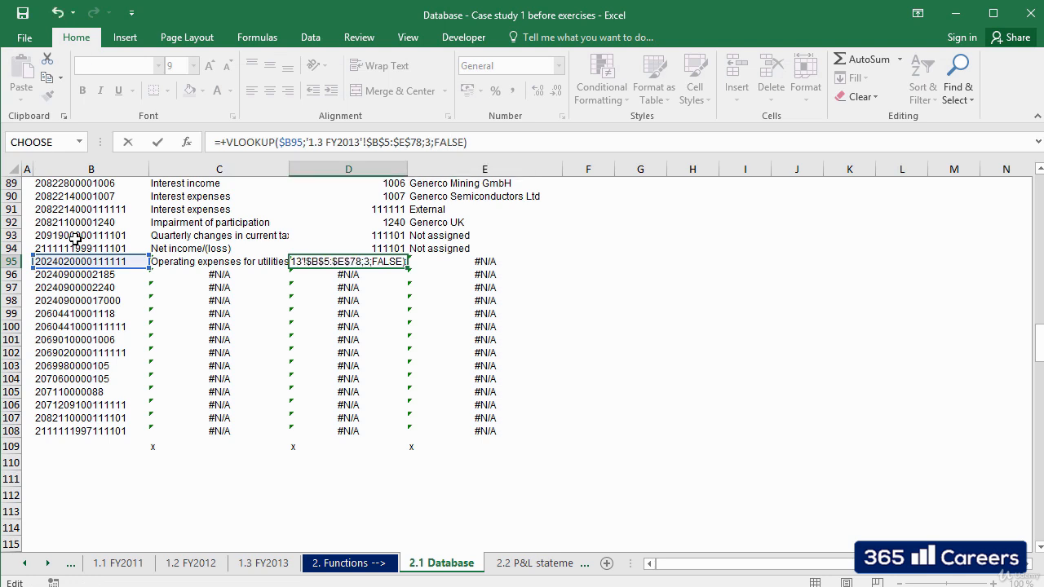
pyautogui.hotkey('ctrl', 'Return')
# Copy the D95 formula into E95 and change its column index to 4.
pyautogui.hotkey('ctrl', 'c')
pyautogui.press('Right')
pyautogui.hotkey('ctrl', 'v')
pyautogui.press('F2')
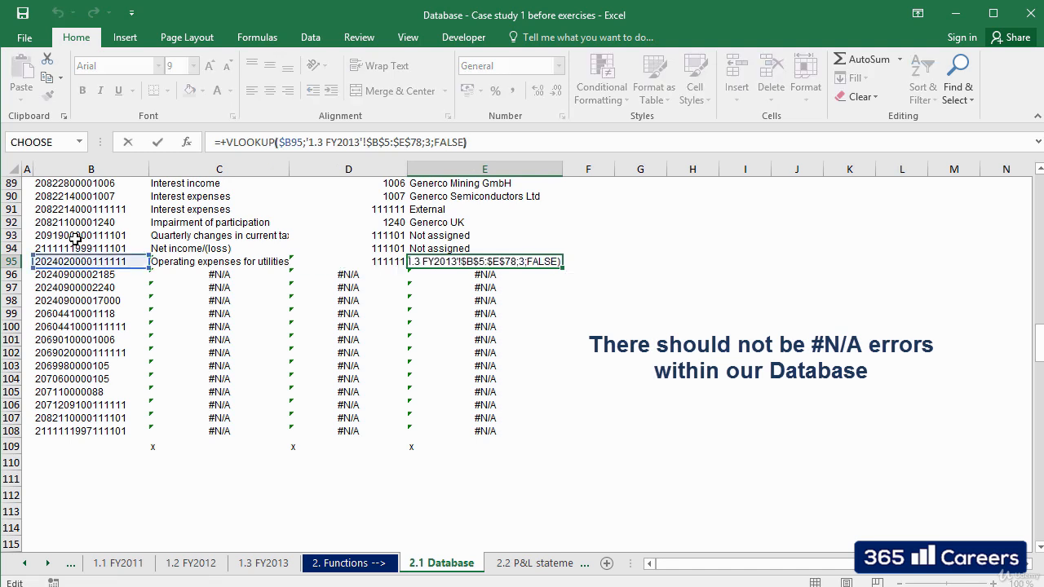
pyautogui.press('Left')
pyautogui.press('Left')
pyautogui.press('Left')
pyautogui.press('Left')
pyautogui.press('Left')
pyautogui.press('Left')
pyautogui.press('Left')
pyautogui.press('BackSpace')
pyautogui.write('4')
pyautogui.press('Return')
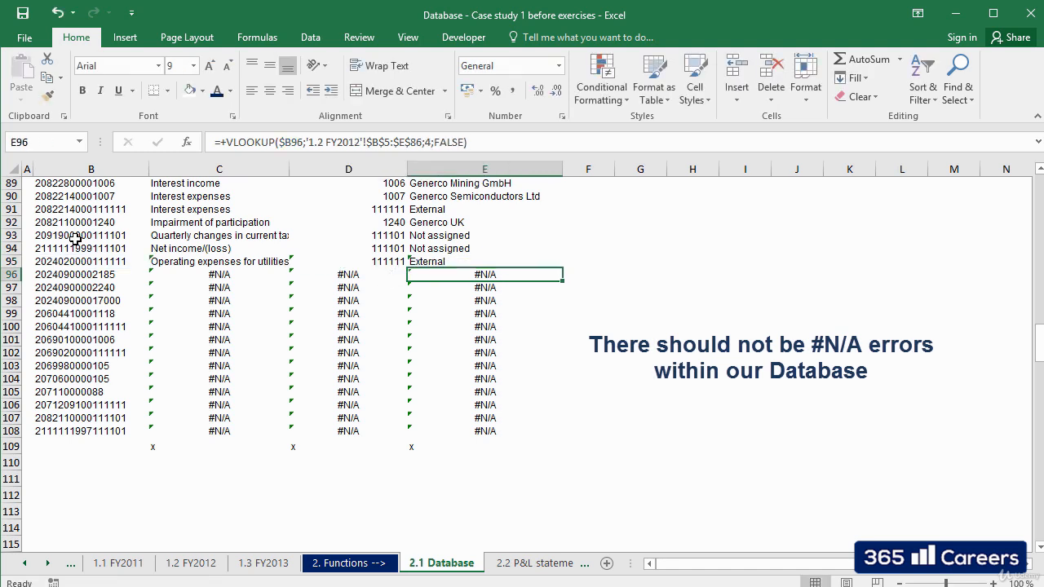
# Copy the FY2013 lookup formulas in C95:E95 down to the last code row, filling C96:E108.
pyautogui.press('Up')
pyautogui.press('Left')
pyautogui.press('Left')
pyautogui.hotkey('shift', 'Right')
pyautogui.hotkey('shift', 'Right')
pyautogui.hotkey('ctrl', 'c')
pyautogui.press('Down')
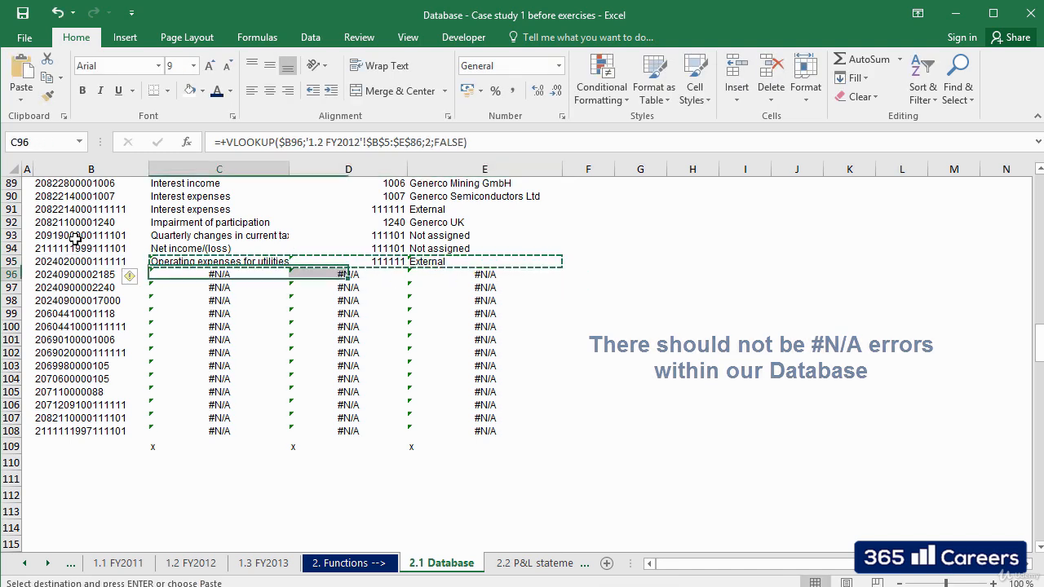
pyautogui.hotkey('shift', 'Right')
pyautogui.hotkey('shift', 'Right')
pyautogui.hotkey('shift', 'Right')
pyautogui.hotkey('ctrl', 'q')
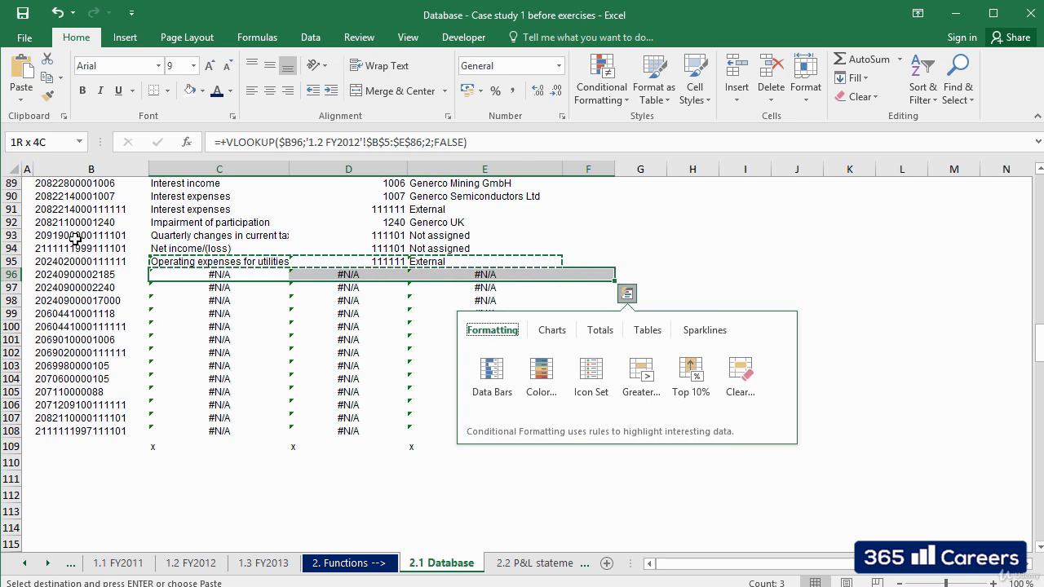
pyautogui.press('Escape')
pyautogui.press('Left')
pyautogui.press('Right')
pyautogui.hotkey('shift', 'Right')
pyautogui.hotkey('shift', 'Right')
pyautogui.hotkey('shift', 'Down')
pyautogui.hotkey('shift', 'Down')
pyautogui.hotkey('shift', 'Down')
pyautogui.hotkey('shift', 'Down')
pyautogui.hotkey('shift', 'Down')
pyautogui.hotkey('shift', 'Down')
pyautogui.hotkey('shift', 'Down')
pyautogui.hotkey('shift', 'Down')
pyautogui.hotkey('shift', 'Down')
pyautogui.hotkey('shift', 'Down')
pyautogui.hotkey('shift', 'Down')
pyautogui.hotkey('shift', 'Down')
pyautogui.hotkey('shift', 'Down')
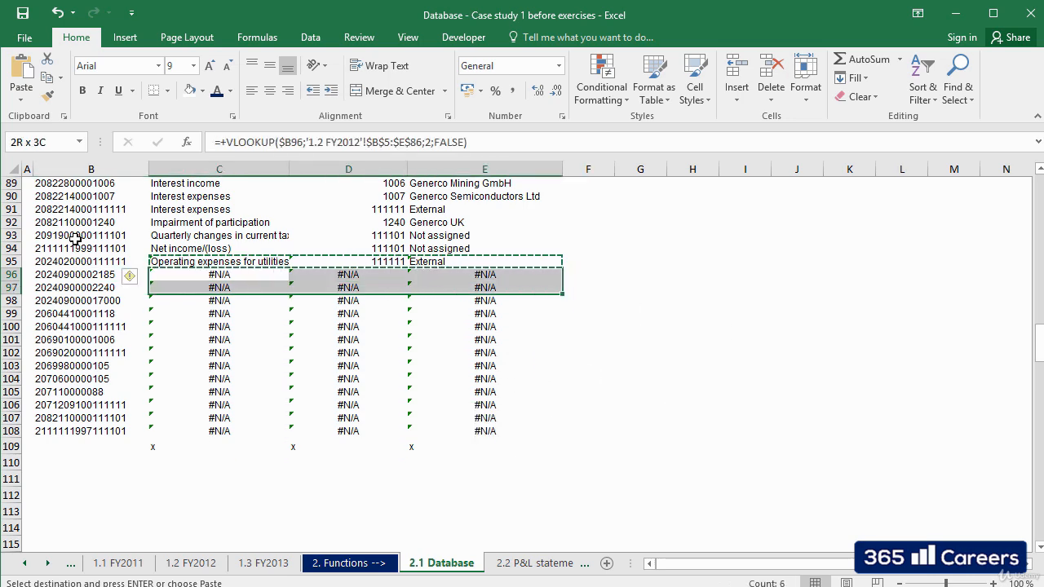
pyautogui.hotkey('shift', 'Up')
pyautogui.hotkey('ctrl', 'v')
pyautogui.press('Escape')
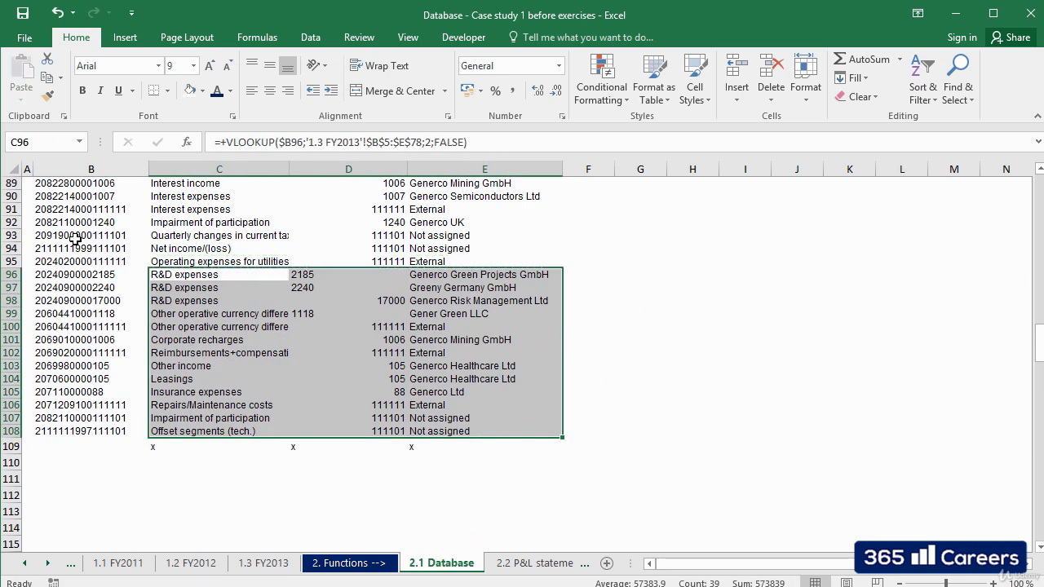
# Return to the first P&L Account lookup in C4 of the 2.1 Database sheet.
pyautogui.press('Right')
pyautogui.press('Left')
pyautogui.hotkey('ctrl', 'Up')
pyautogui.press('Down')
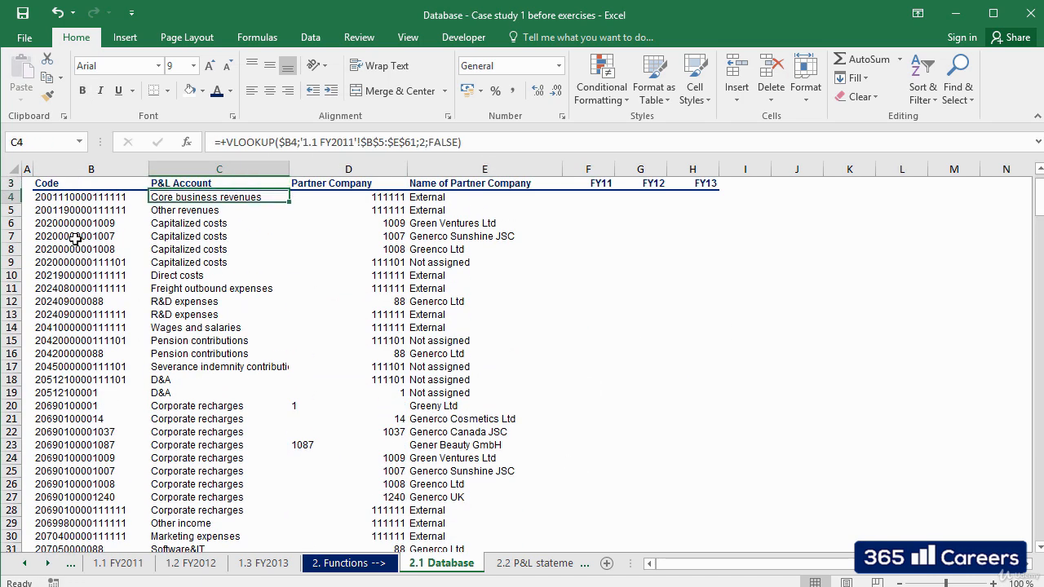